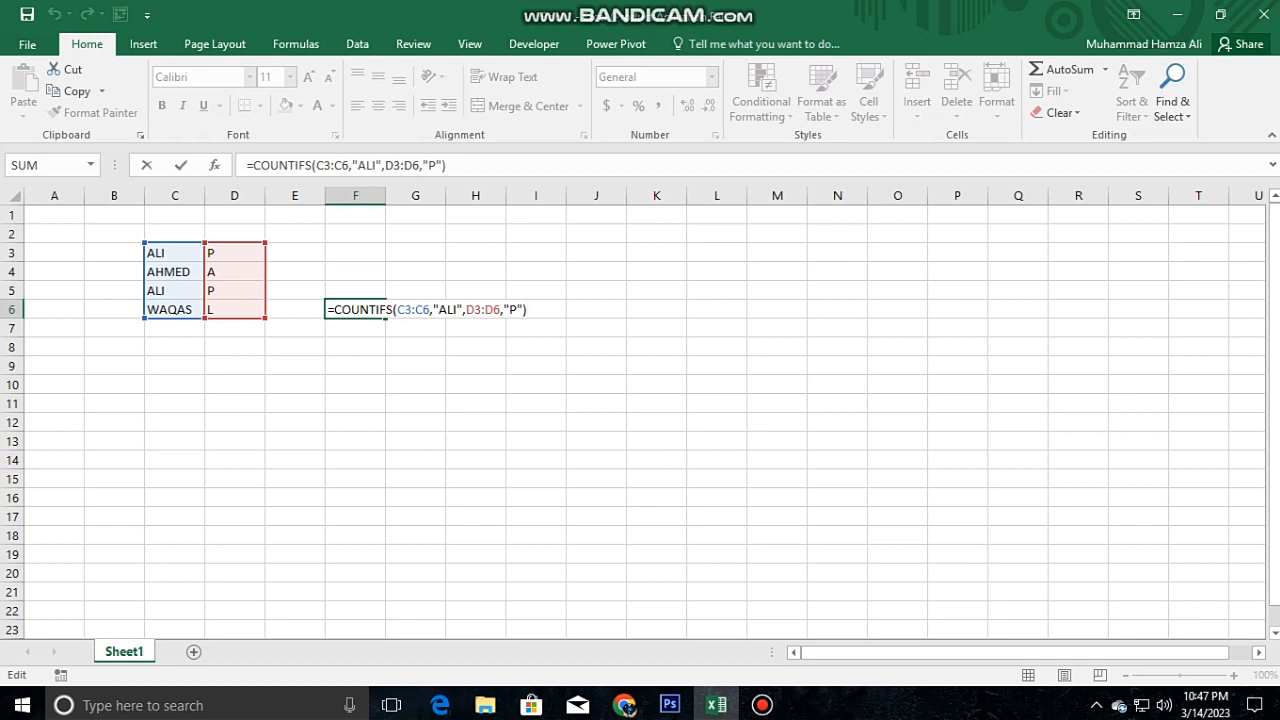
# Step: Confirm the COUNTIFS formula in F6 and undo all entries back to a blank sheet
pyautogui.press('Return')
pyautogui.press('Up')
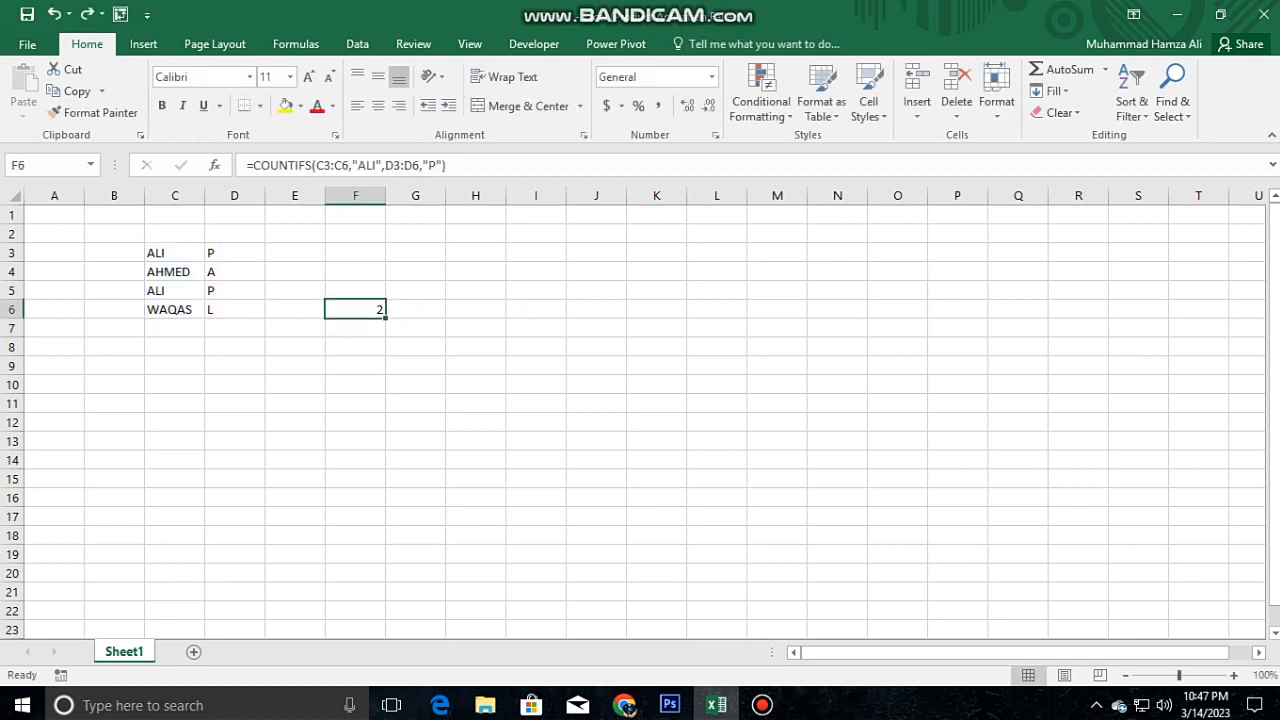
pyautogui.hotkey('ctrl', 'z')
pyautogui.hotkey('ctrl', 'z')
pyautogui.hotkey('ctrl', 'z')
pyautogui.hotkey('ctrl', 'z')
pyautogui.hotkey('ctrl', 'z')
pyautogui.hotkey('ctrl', 'z')
pyautogui.hotkey('ctrl', 'z')
pyautogui.hotkey('ctrl', 'z')
pyautogui.hotkey('ctrl', 'z')
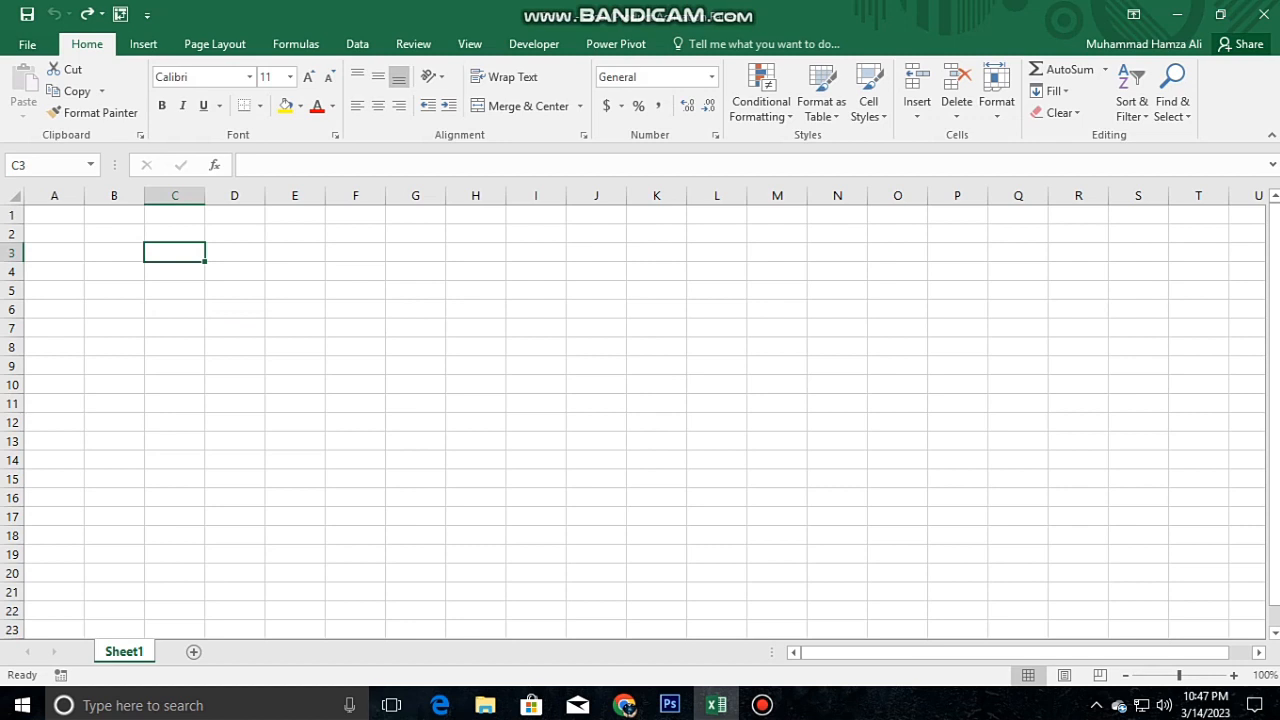
# Step: Merge and center D2:O5 with middle vertical alignment and enter the title "CLASS 4"
pyautogui.moveTo(234, 233); pyautogui.dragTo(897, 290)
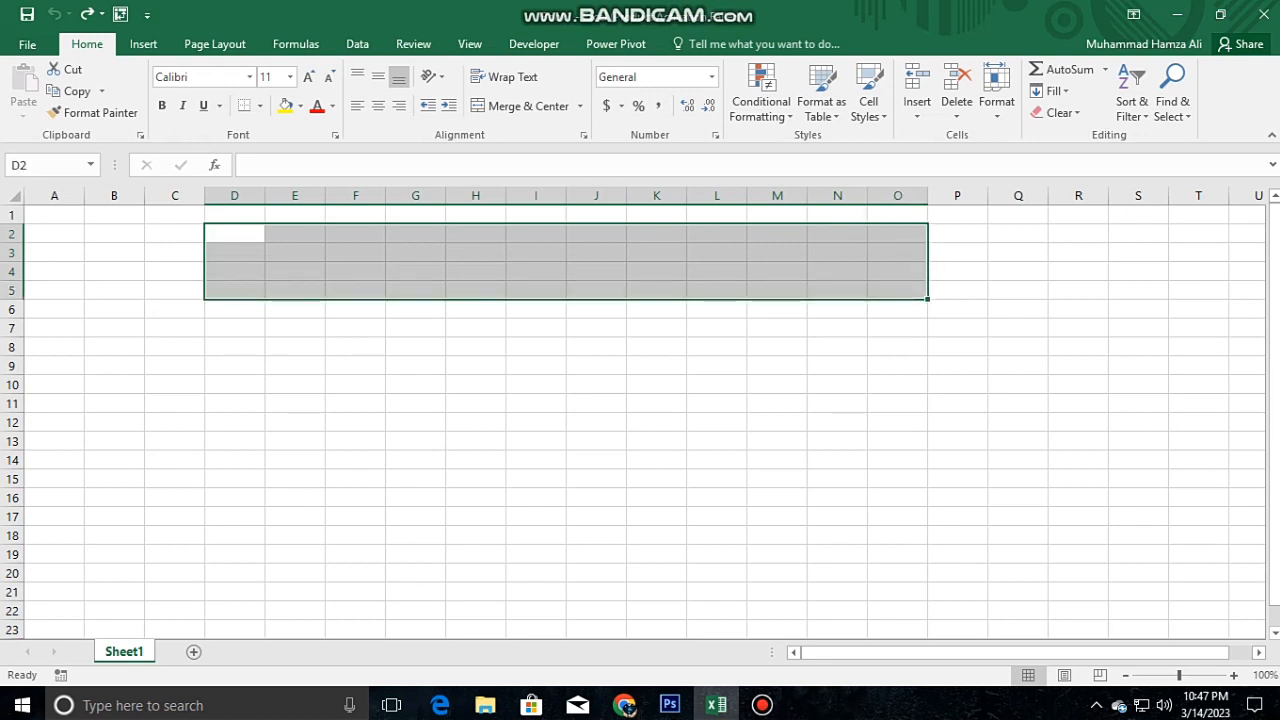
pyautogui.click(520, 105)
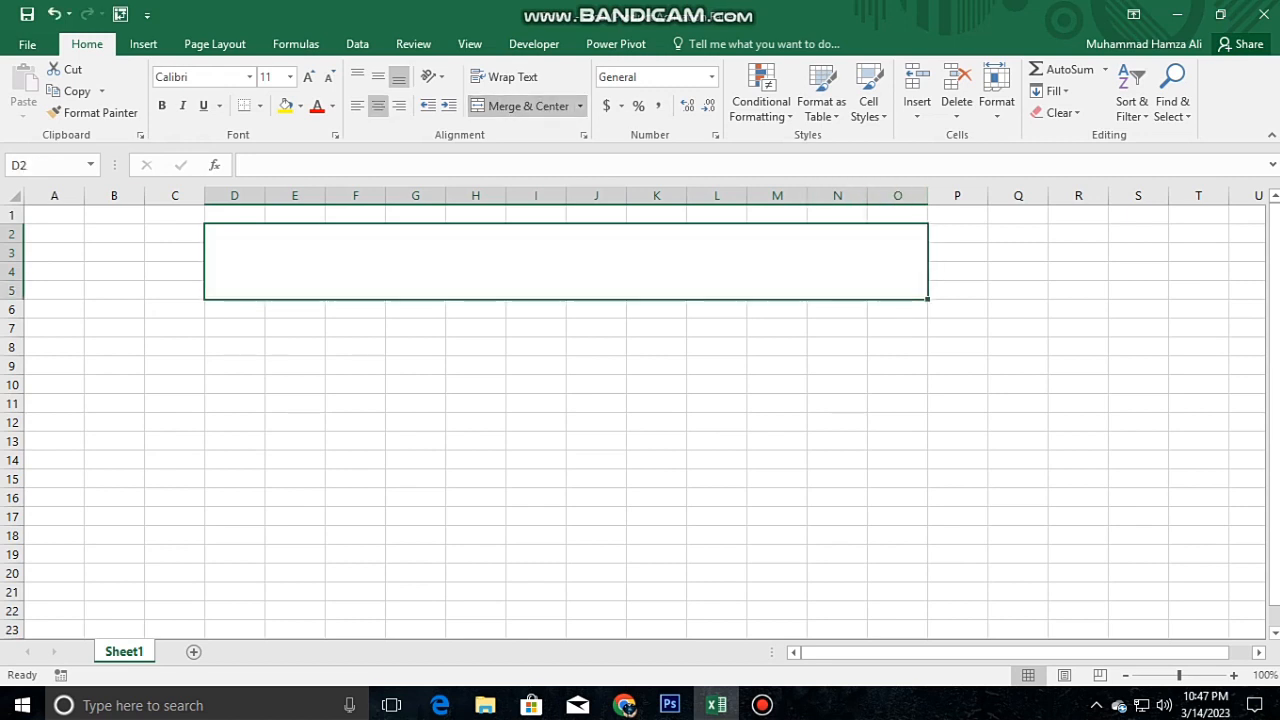
pyautogui.click(378, 76)
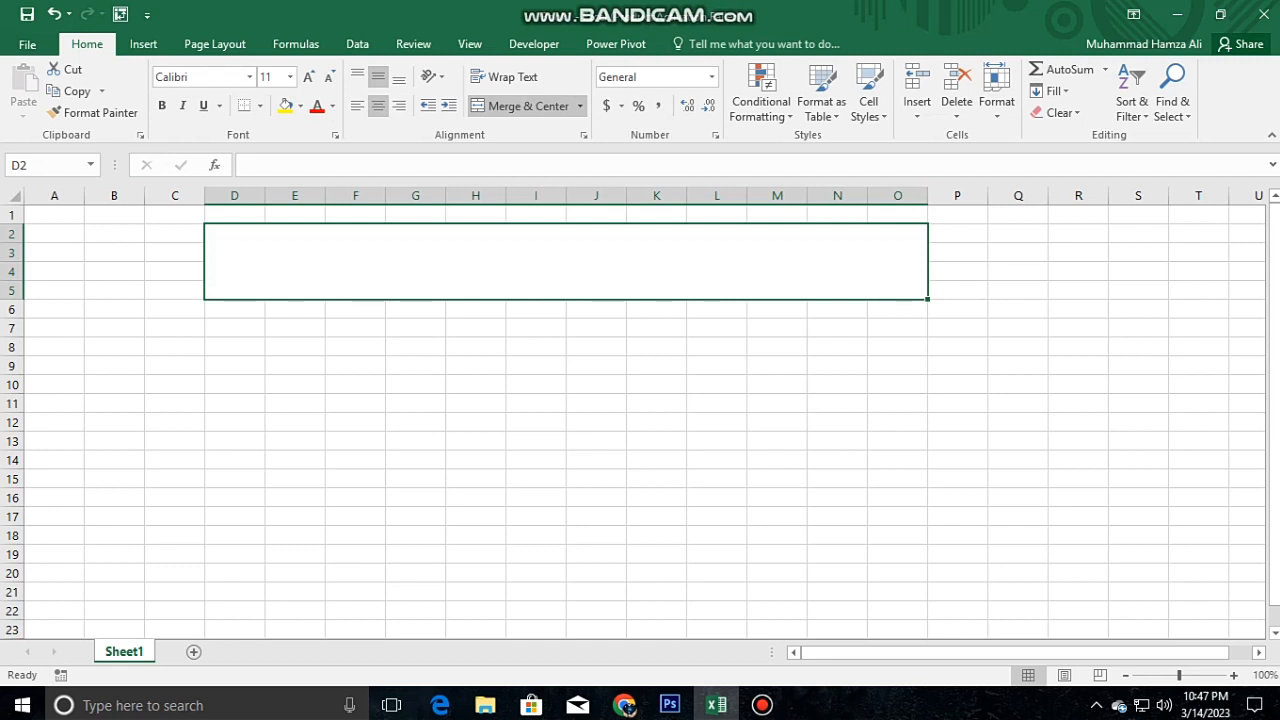
pyautogui.write('CLASS')
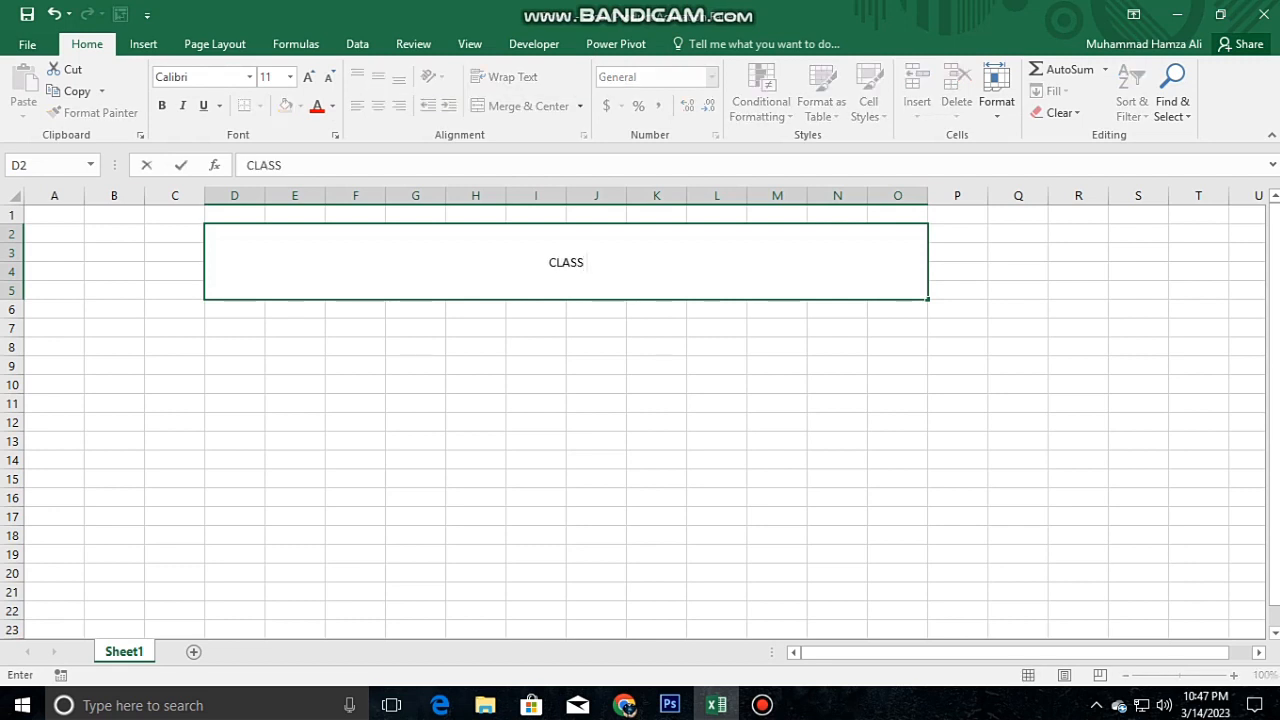
pyautogui.write(' 4')
pyautogui.hotkey('ctrl', 'shift', 'Left')
pyautogui.hotkey('ctrl', 'shift', 'Right')
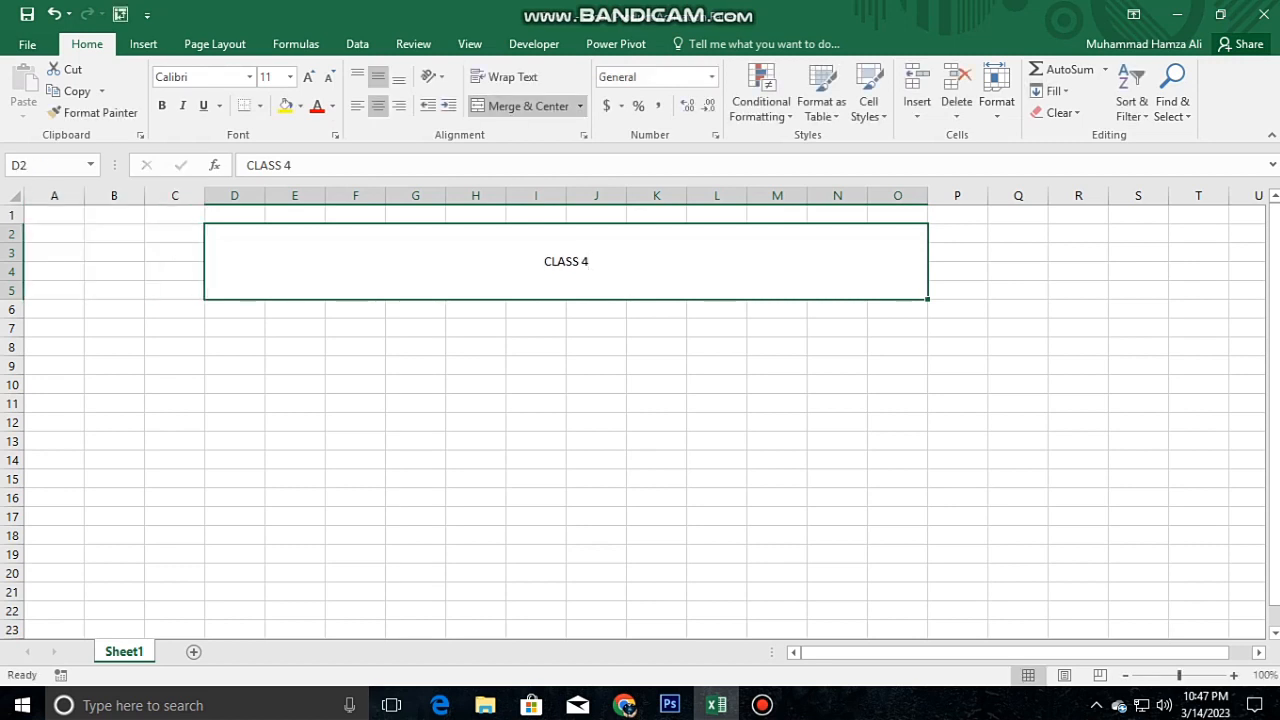
# Step: Format the CLASS 4 title text at size 48 with bold, italic and underline
pyautogui.press('F2')
pyautogui.hotkey('shift', 'Home')
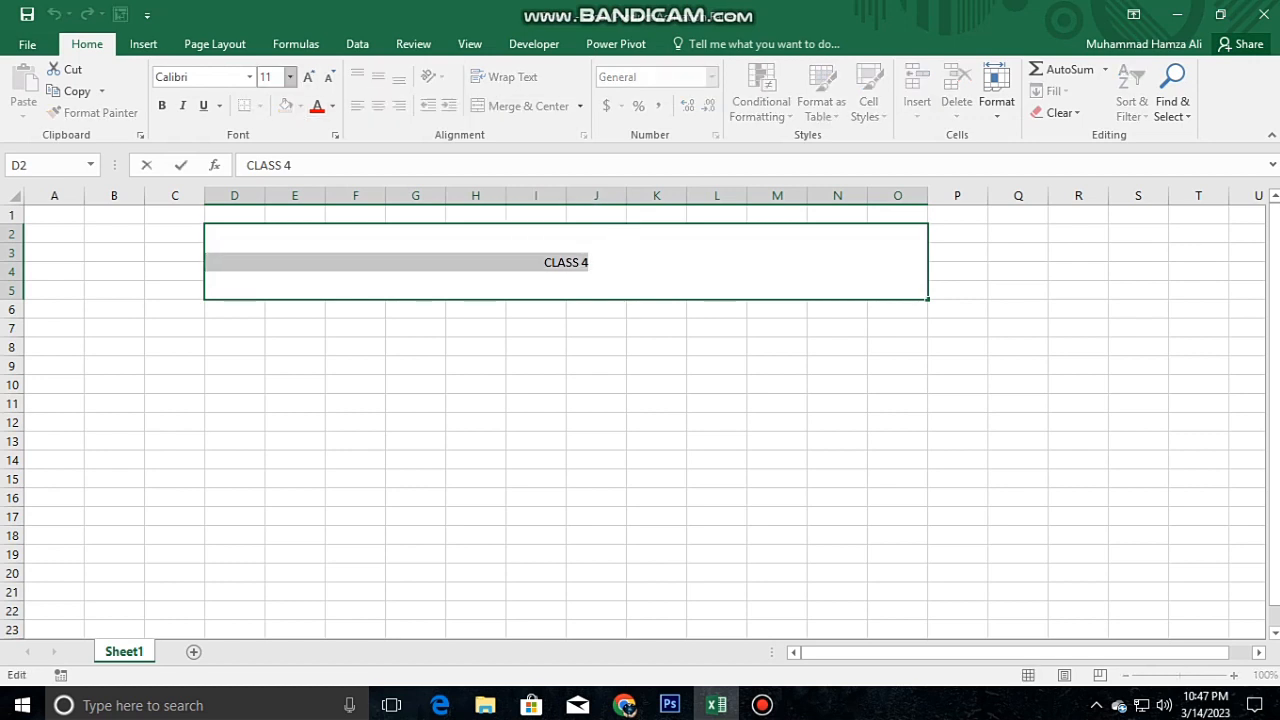
pyautogui.click(290, 77)
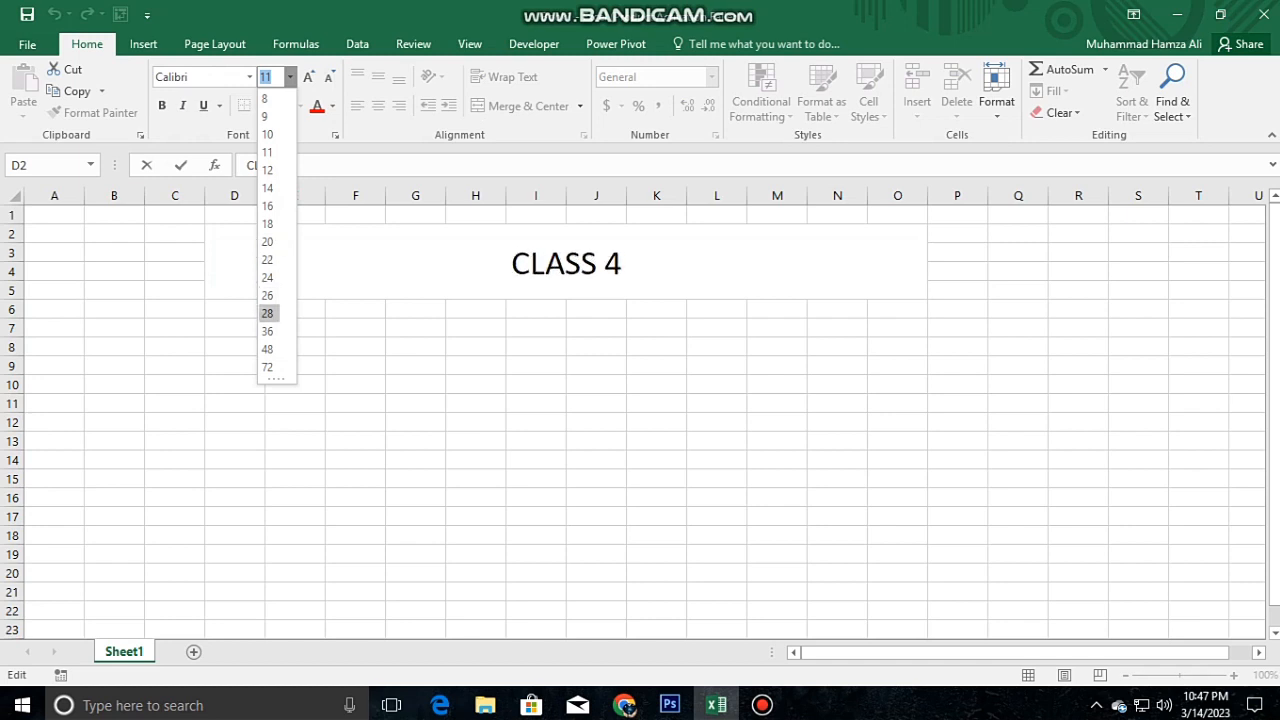
pyautogui.click(267, 348)
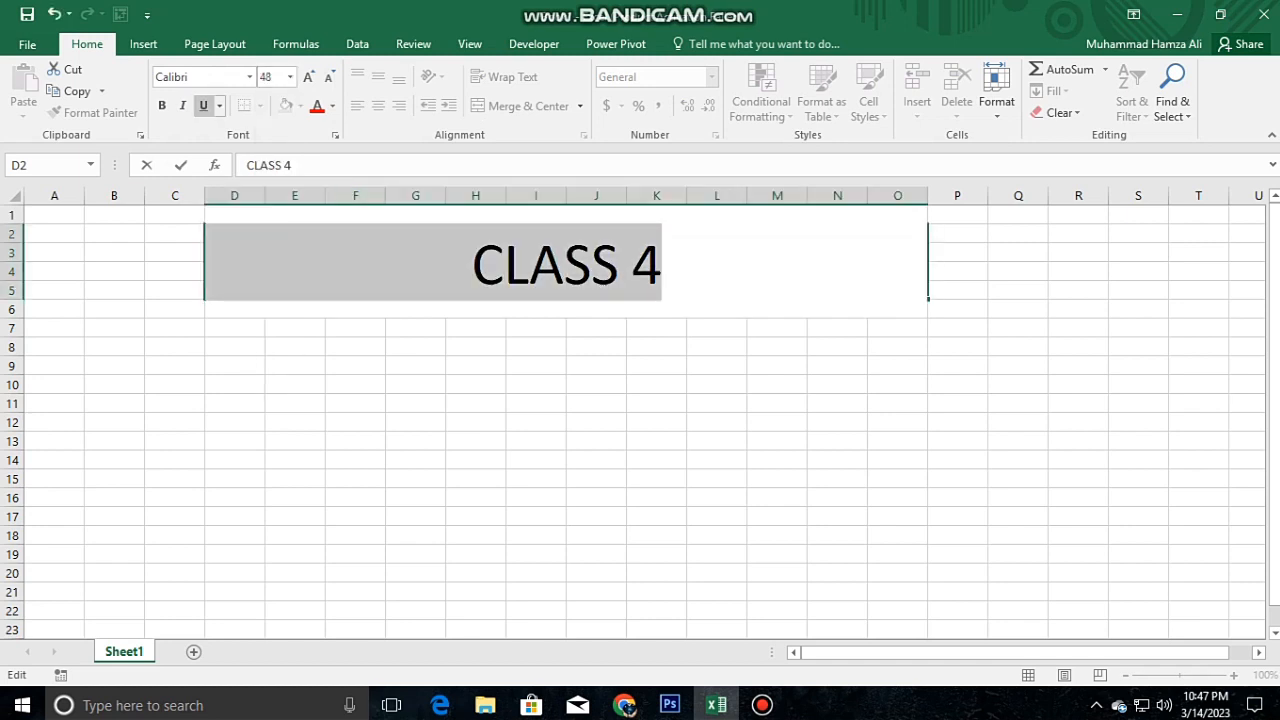
pyautogui.click(161, 105)
pyautogui.click(182, 105)
pyautogui.click(203, 105)
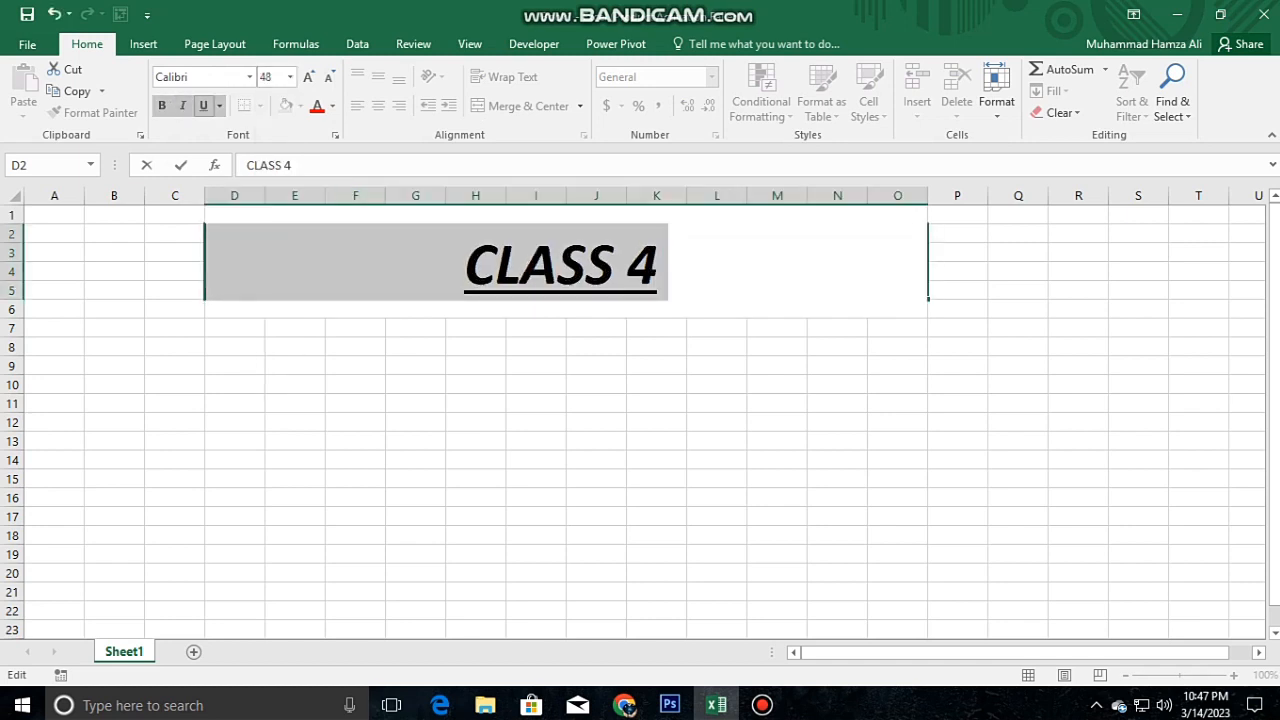
# Step: Set the CLASS 4 title's font to Bodoni MT and its font color to standard green
pyautogui.click(249, 77)
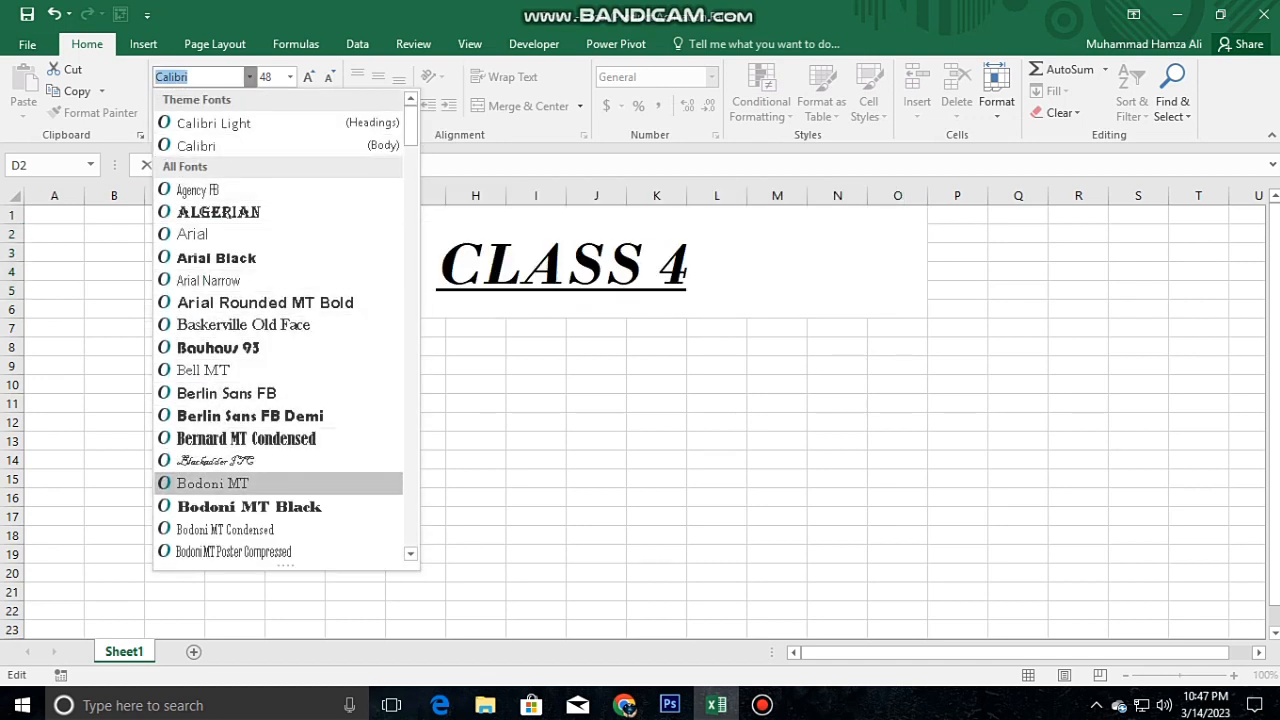
pyautogui.click(213, 484)
pyautogui.click(415, 347)
pyautogui.click(566, 262)
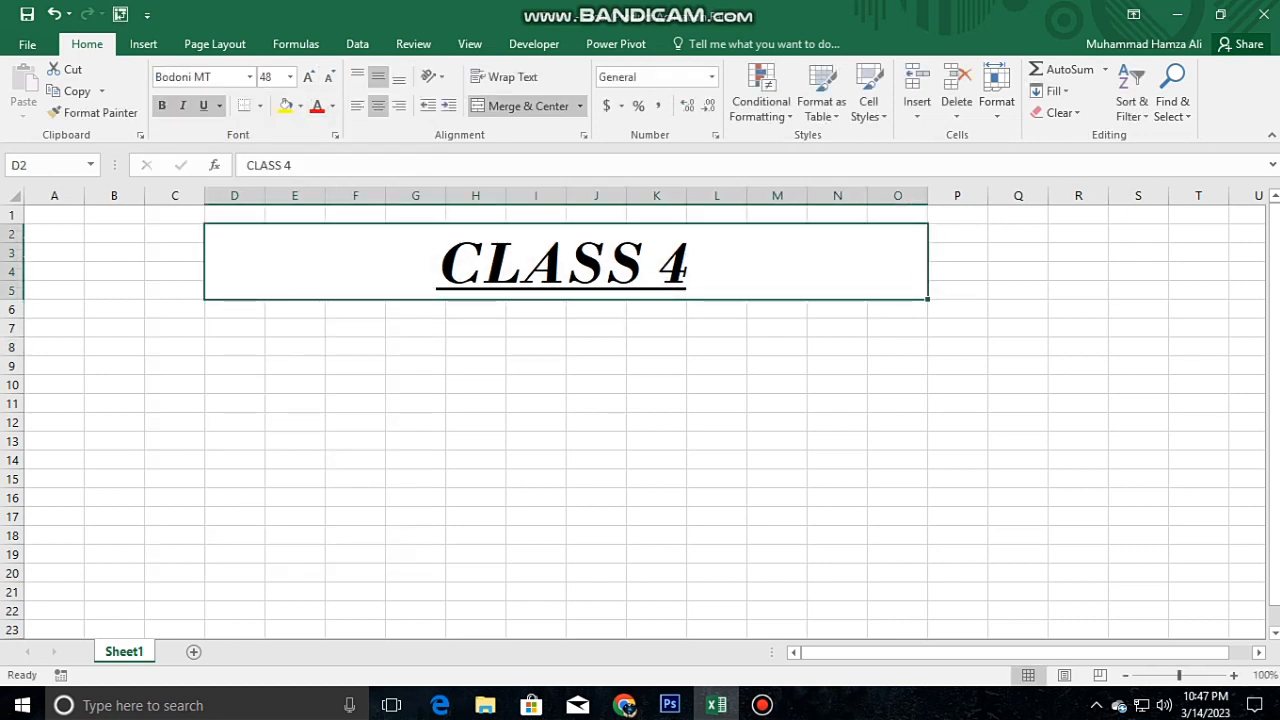
pyautogui.click(332, 106)
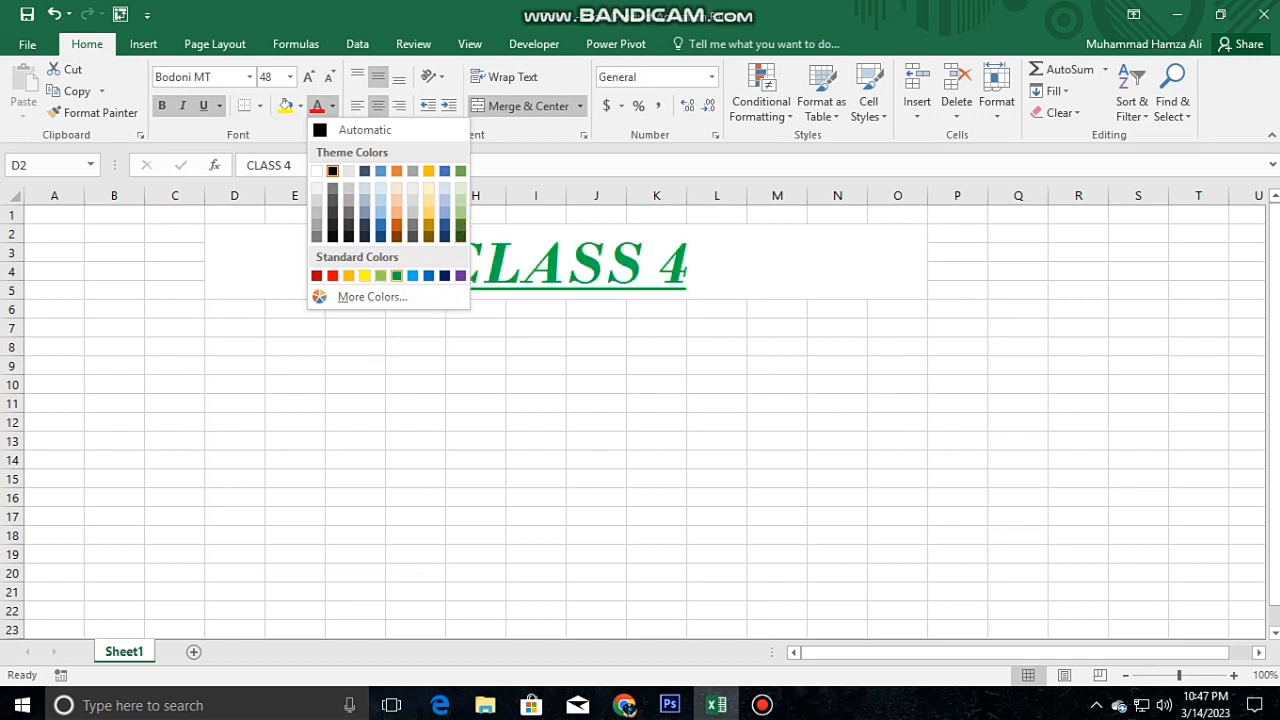
pyautogui.click(396, 275)
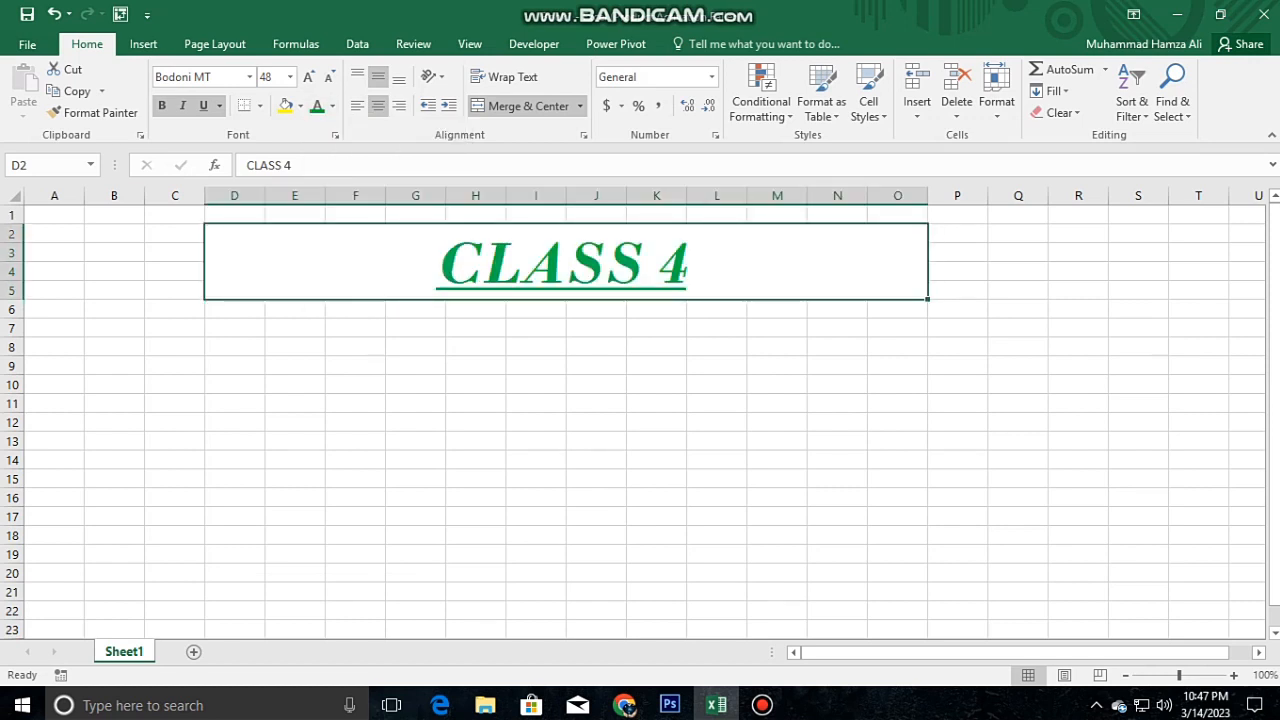
# Step: Merge and center F7:M9 below the title and align the merged cell to the middle vertically
pyautogui.click(475, 327)
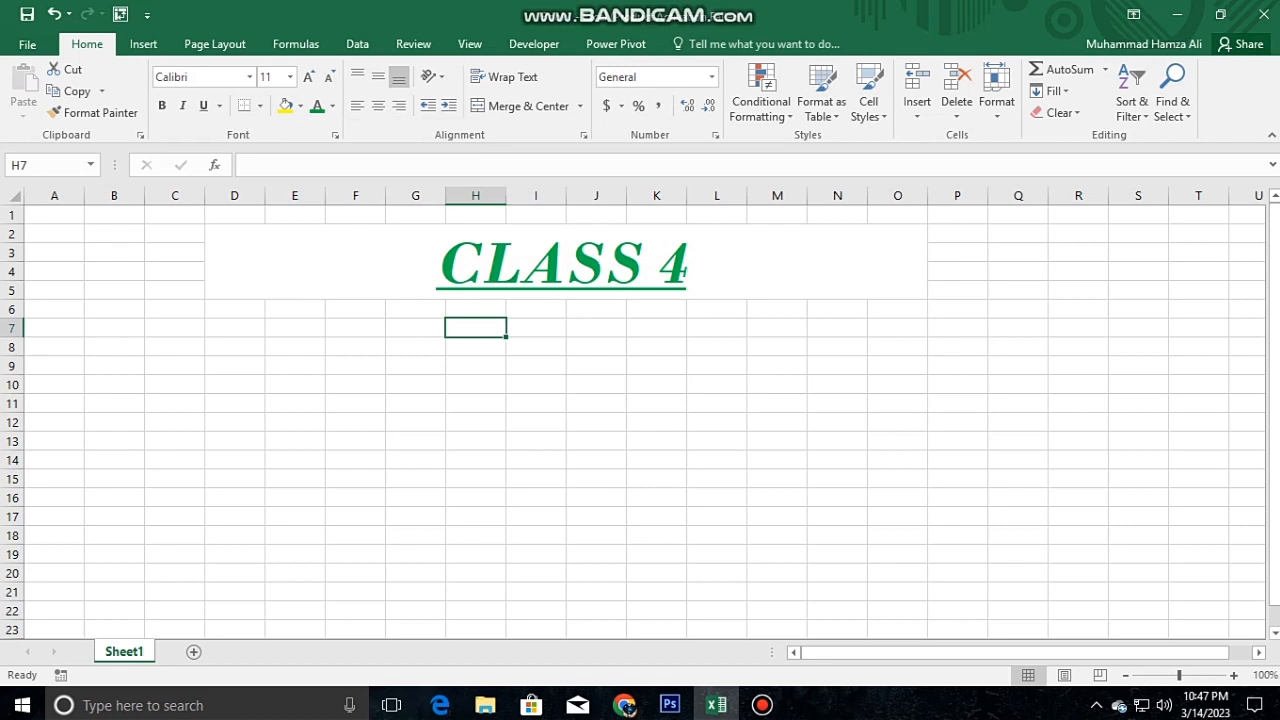
pyautogui.moveTo(355, 327); pyautogui.dragTo(777, 365)
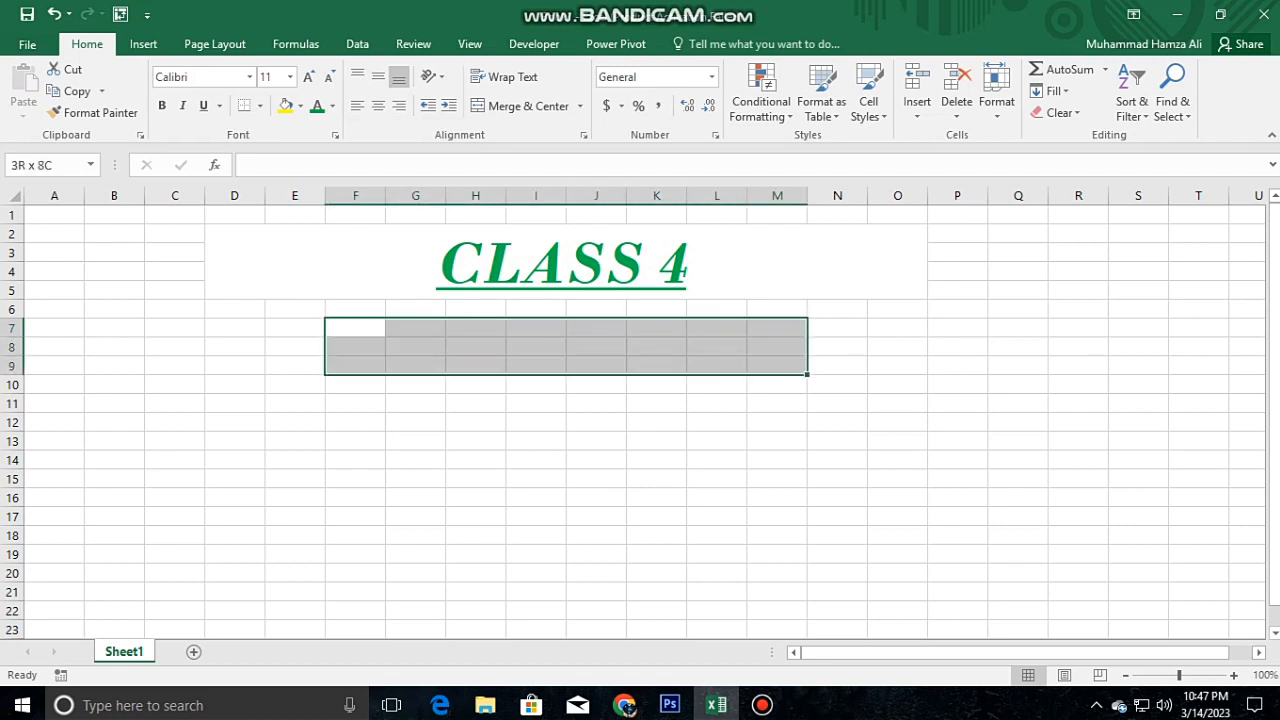
pyautogui.click(399, 106)
pyautogui.click(528, 106)
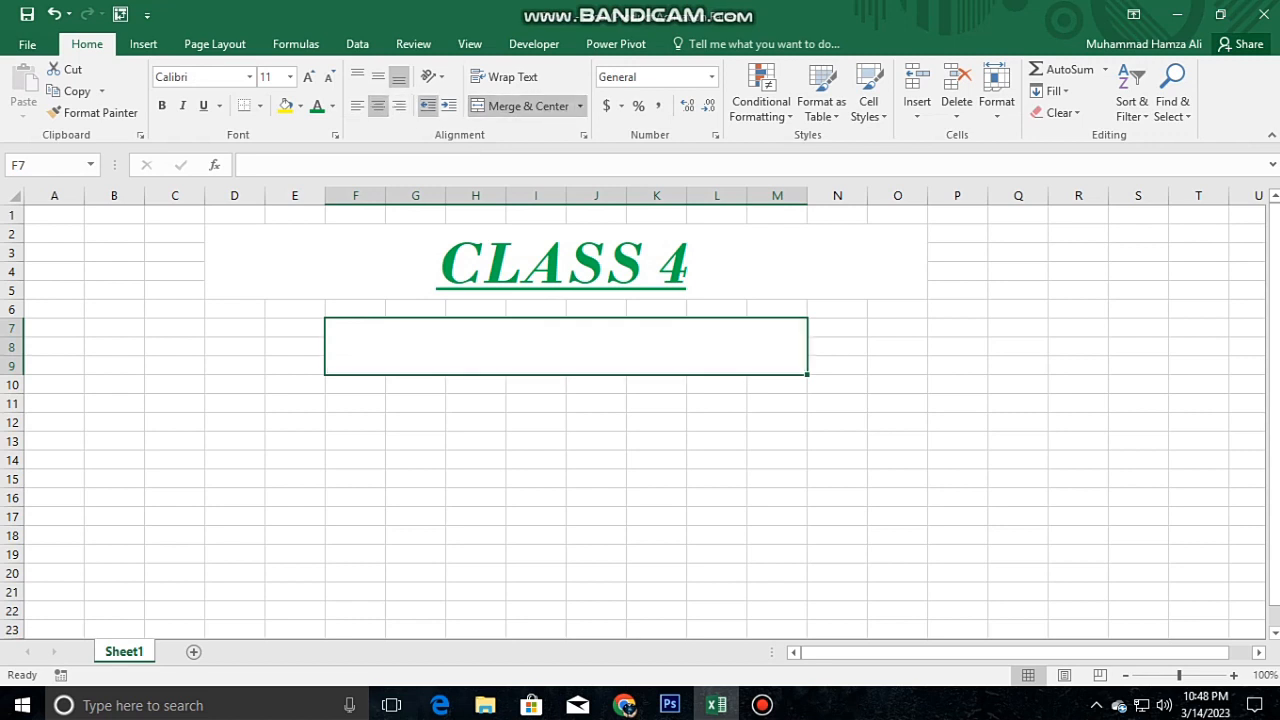
pyautogui.click(378, 76)
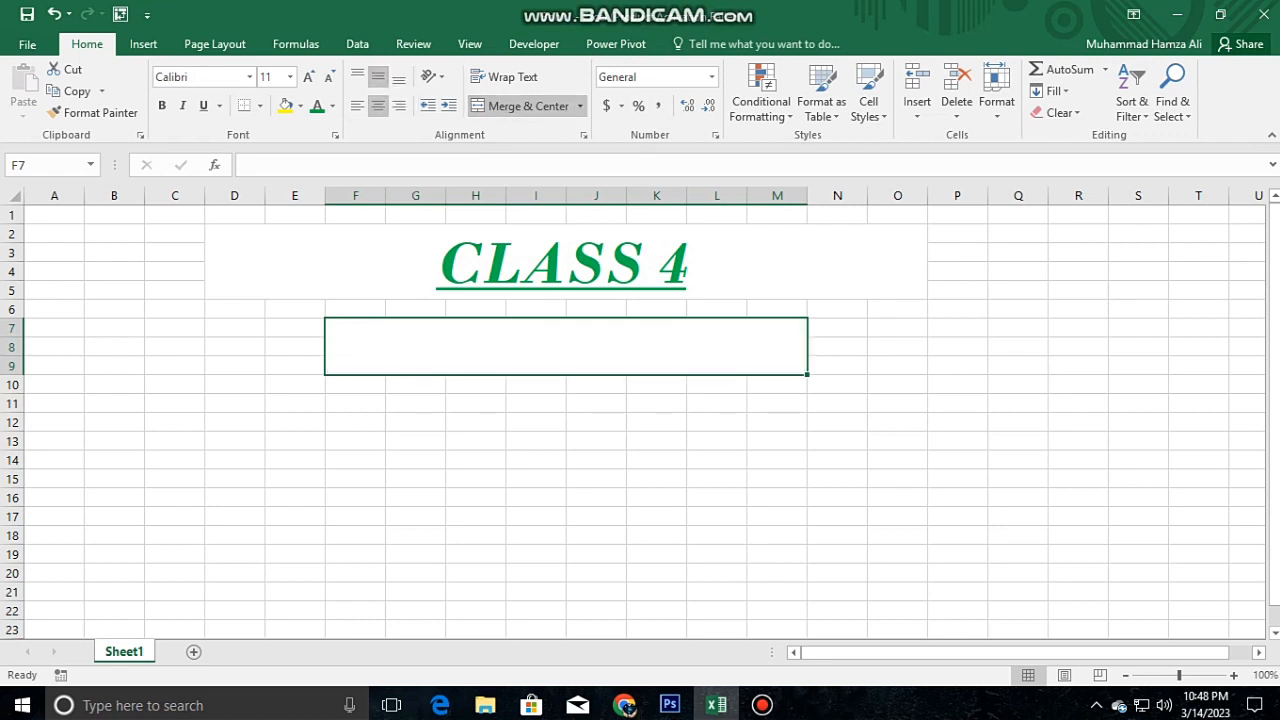
# Step: Enter the subtitle "FORMULA COUNTIFS" in the merged cell F7:M9
pyautogui.write('FORMU')
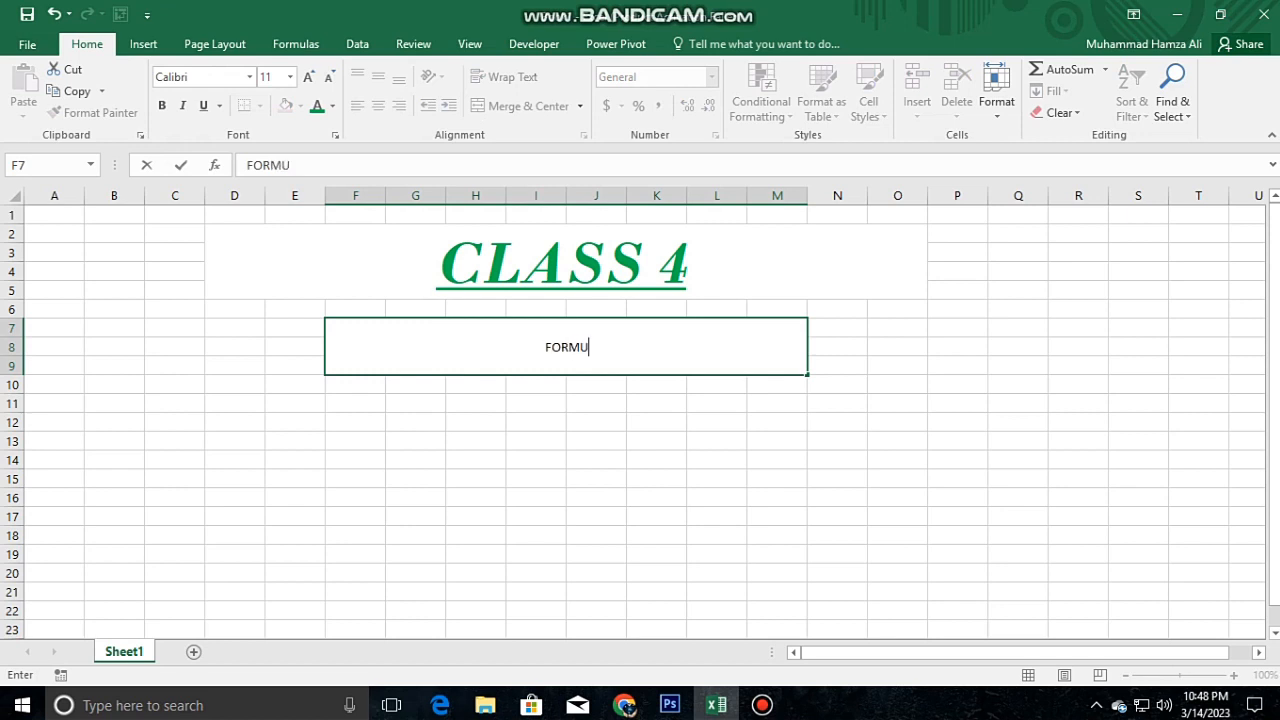
pyautogui.write('LA CO')
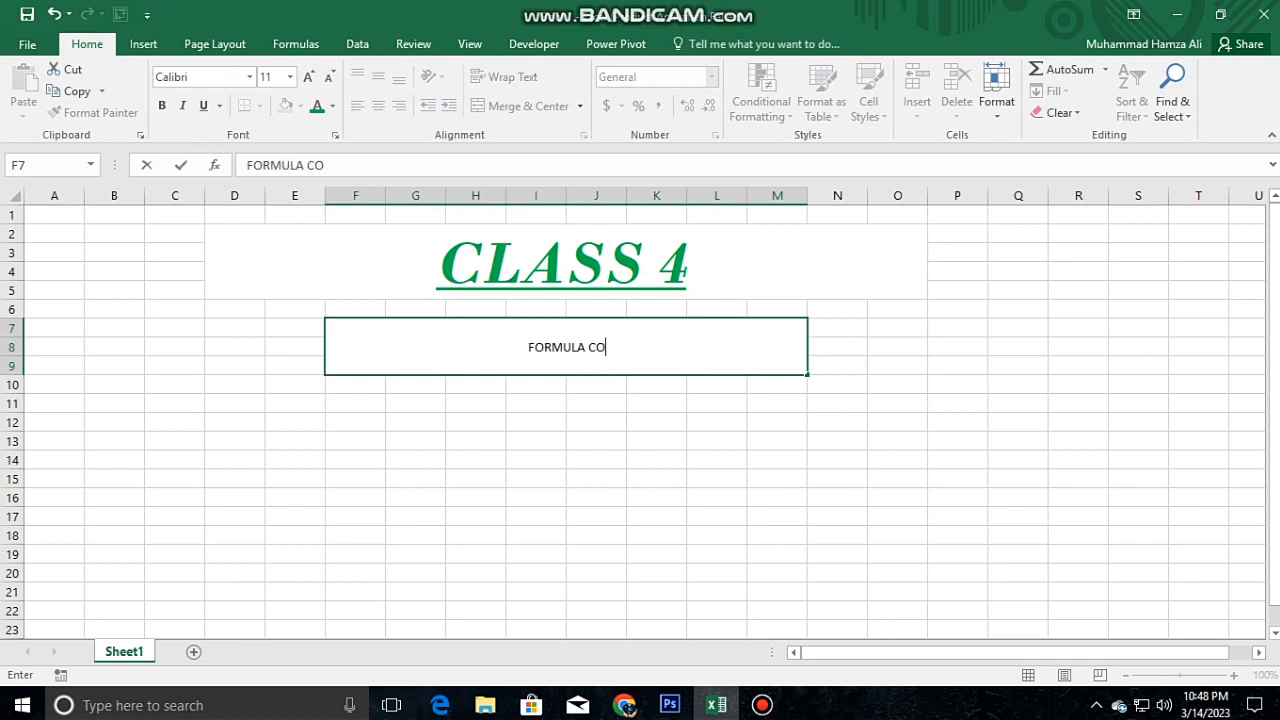
pyautogui.write('UNT IF')
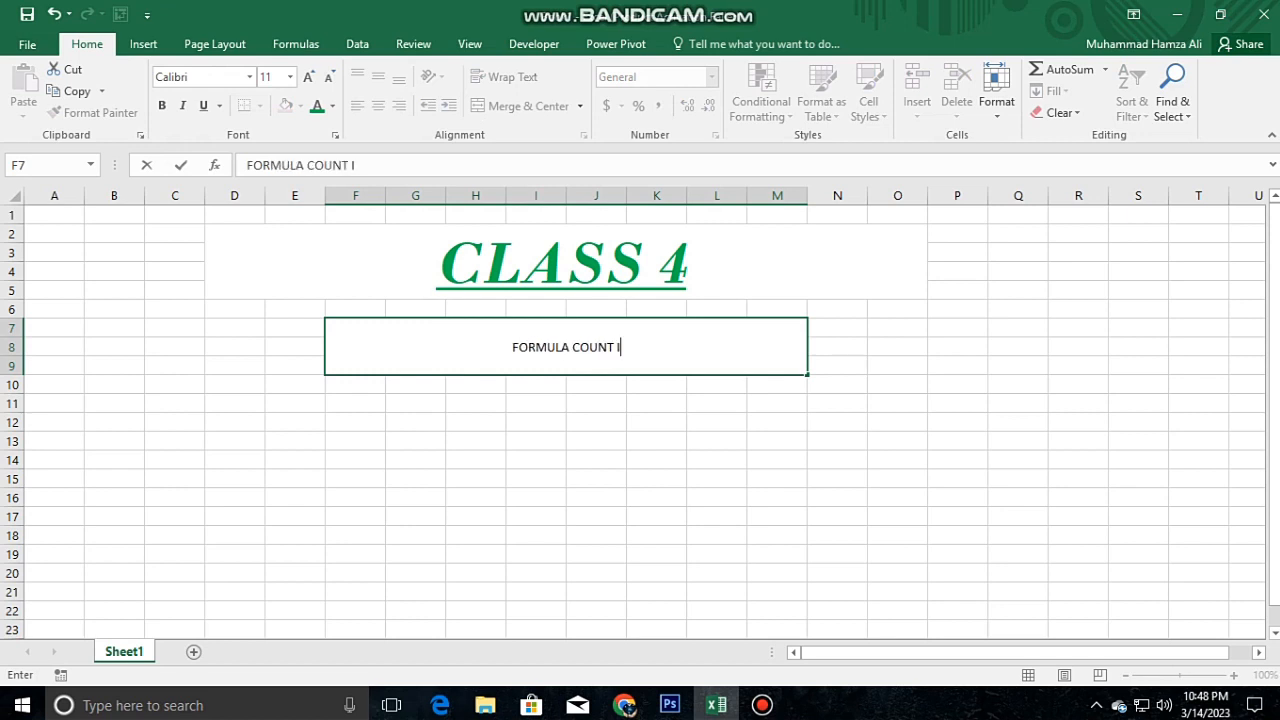
pyautogui.press('BackSpace')
pyautogui.press('BackSpace')
pyautogui.press('BackSpace')
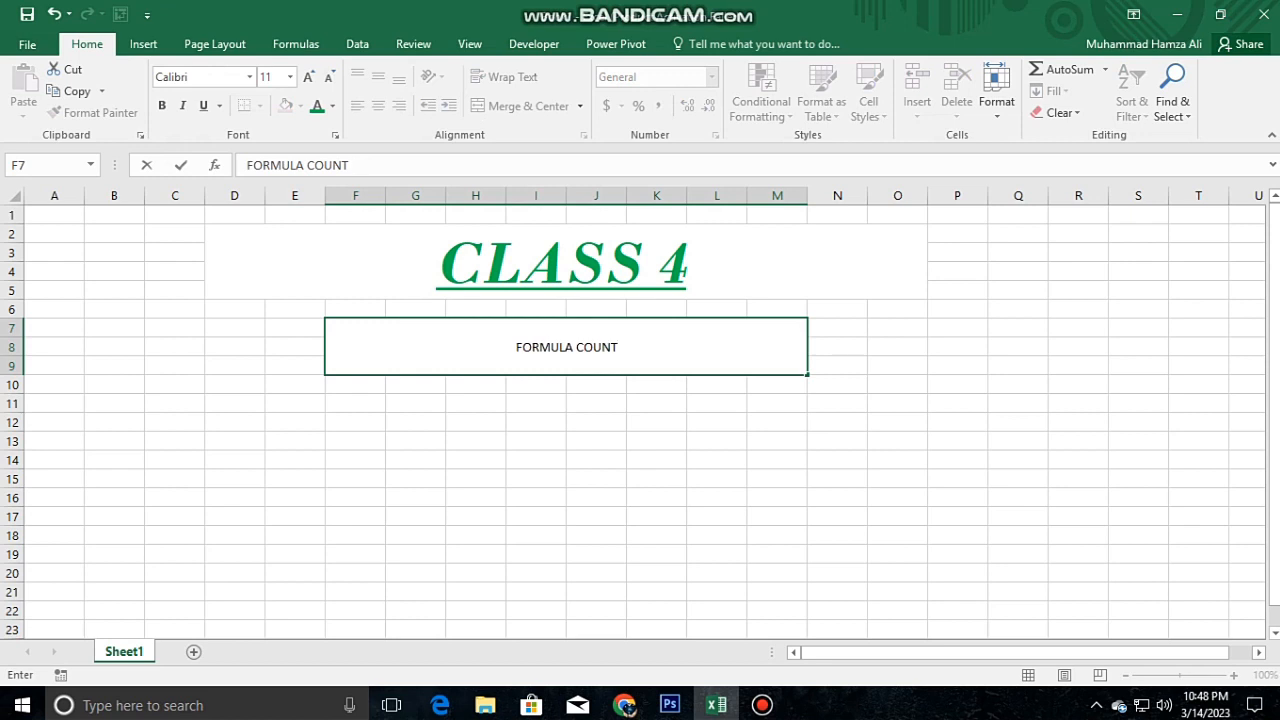
pyautogui.write('IFS')
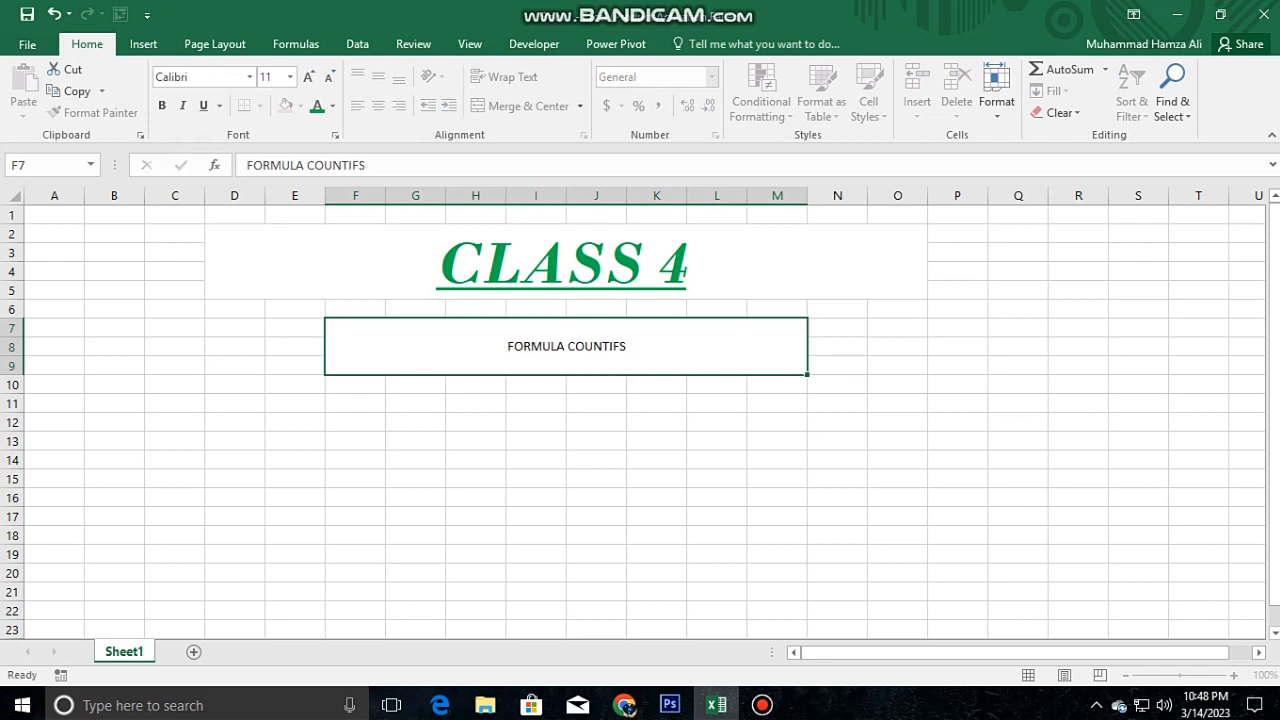
pyautogui.press('Return')
pyautogui.press('Up')
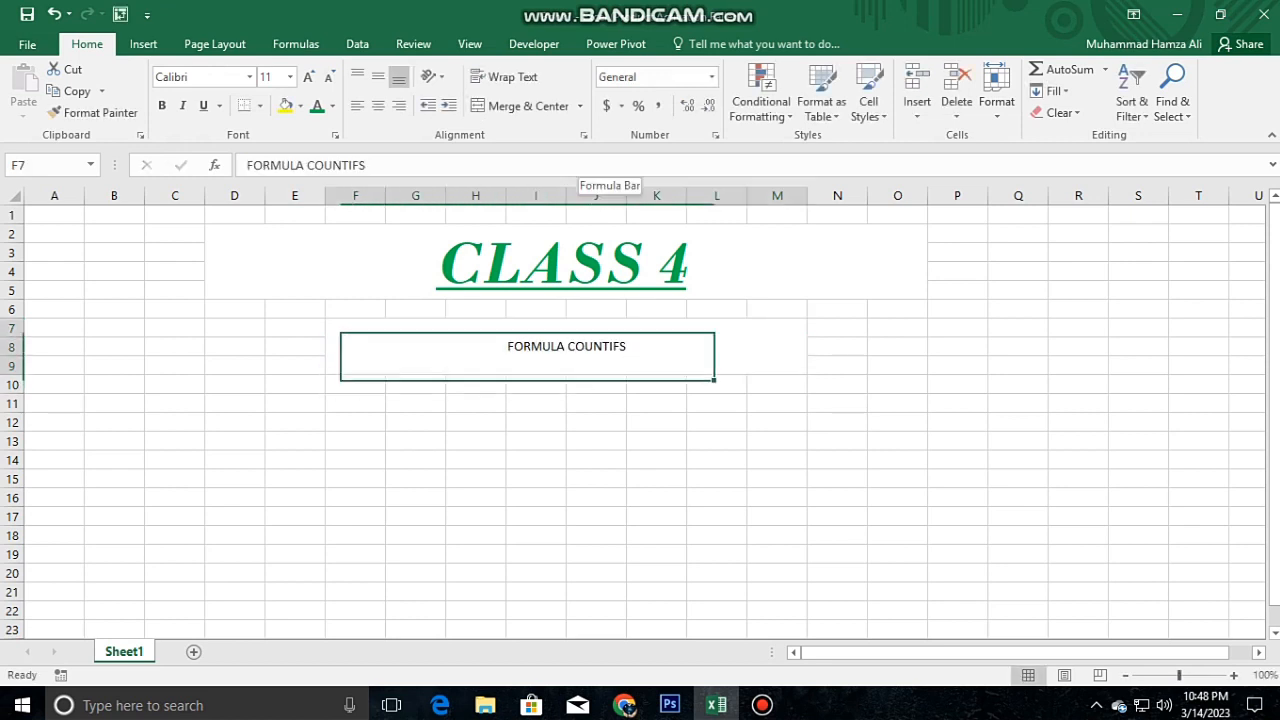
# Step: Format the FORMULA COUNTIFS subtitle text as size 28, green, bold, italic and underlined
pyautogui.press('F2')
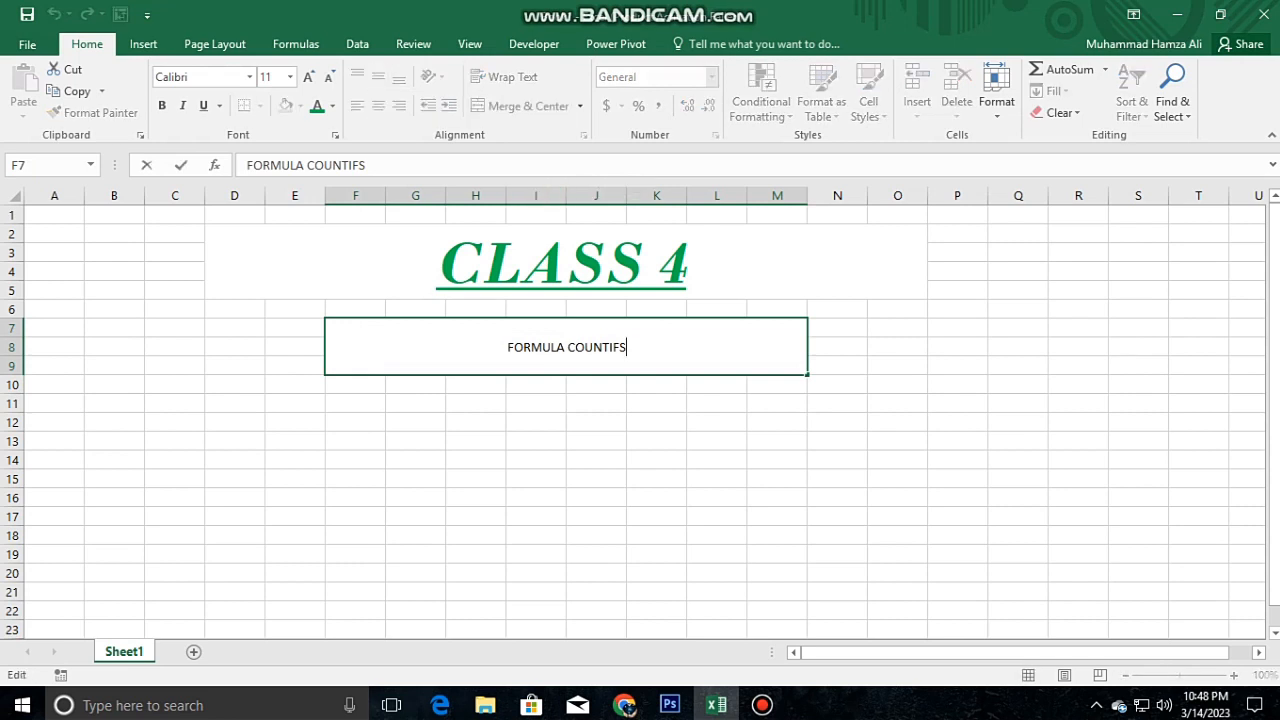
pyautogui.hotkey('shift', 'Home')
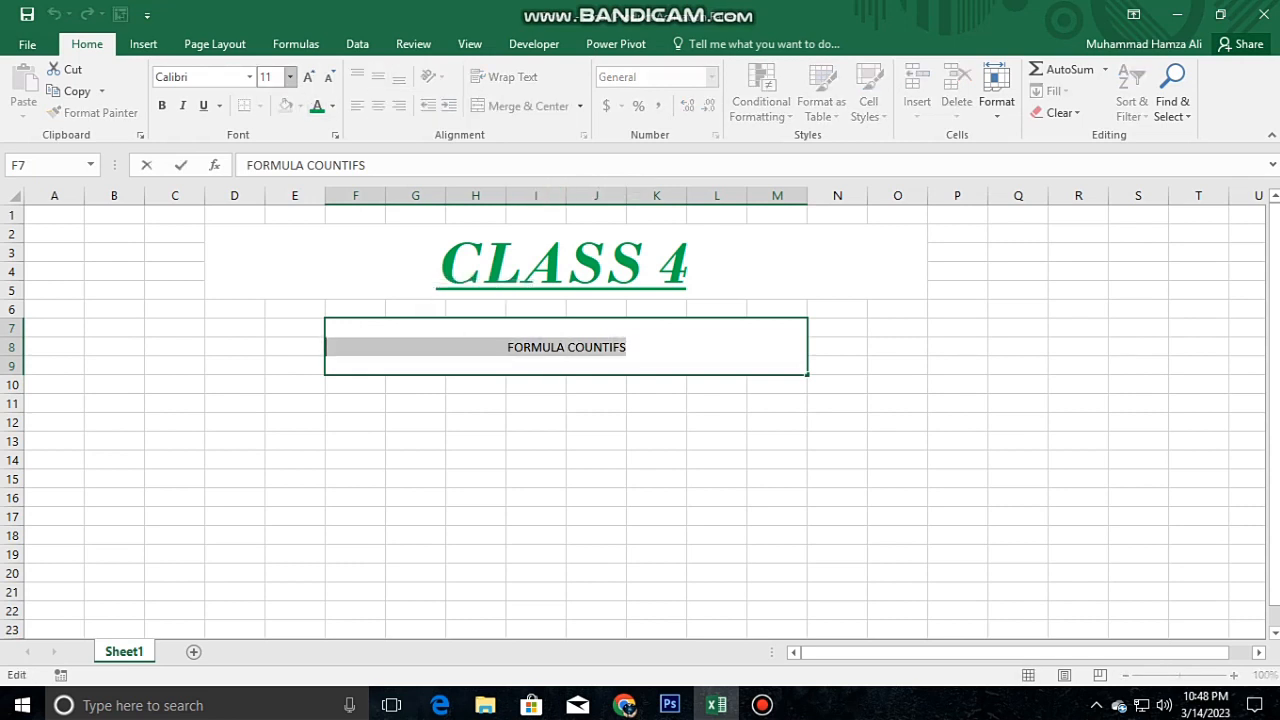
pyautogui.click(290, 77)
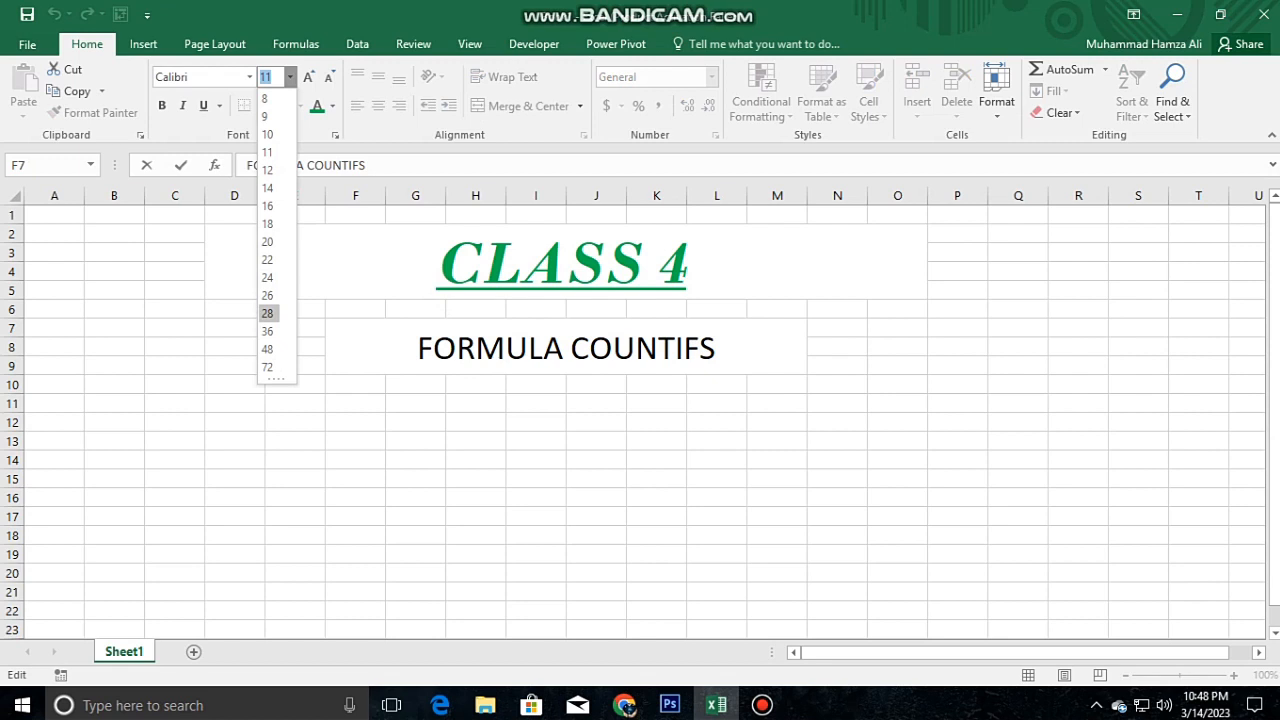
pyautogui.click(267, 313)
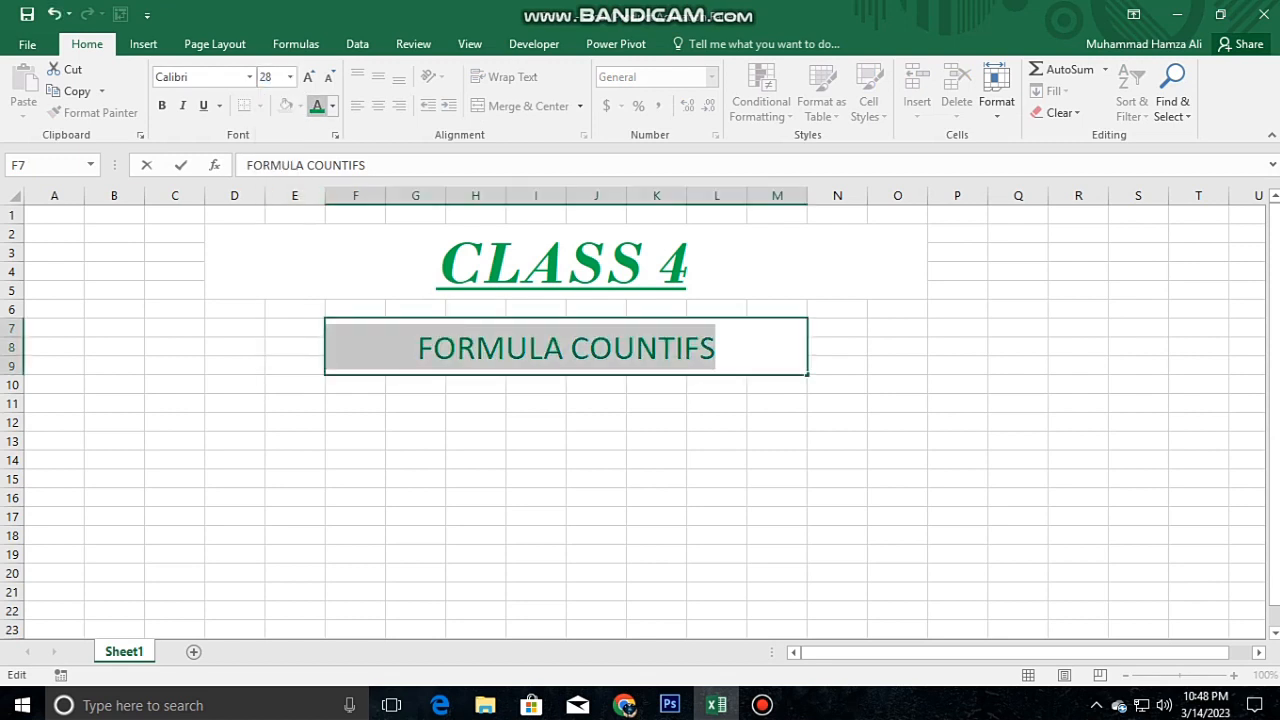
pyautogui.click(162, 105)
pyautogui.click(203, 105)
pyautogui.click(182, 105)
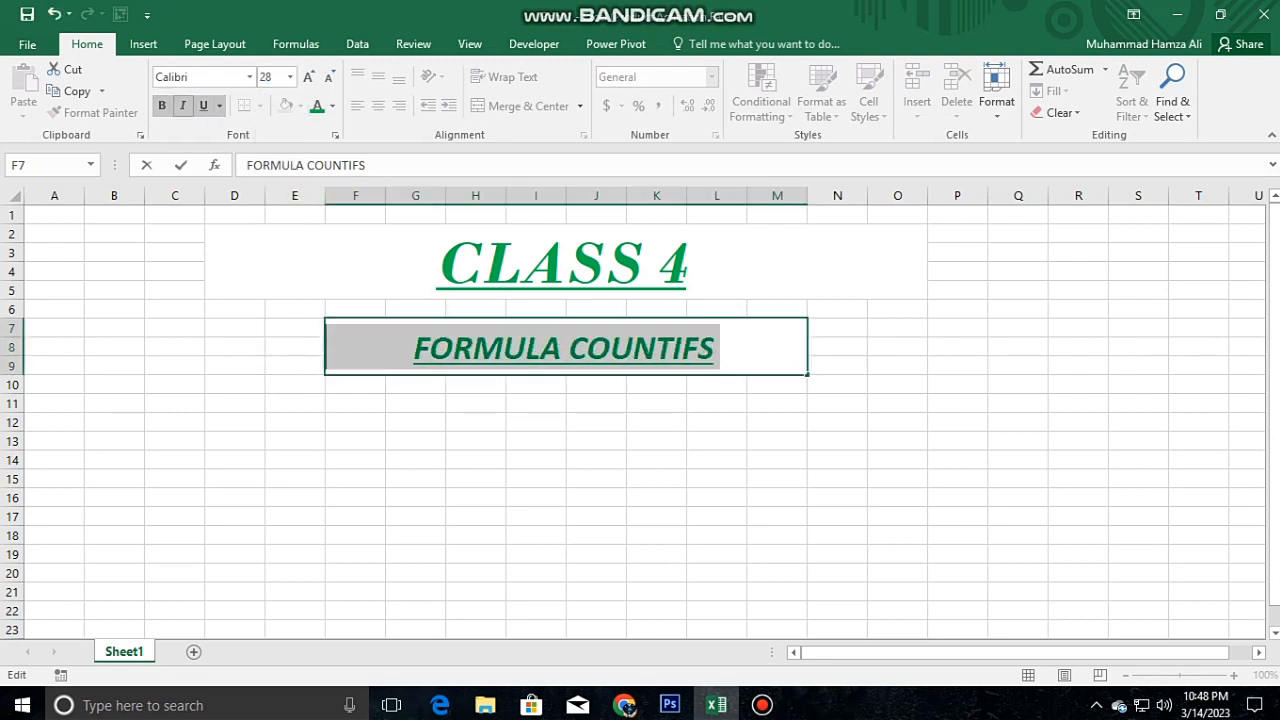
pyautogui.click(415, 403)
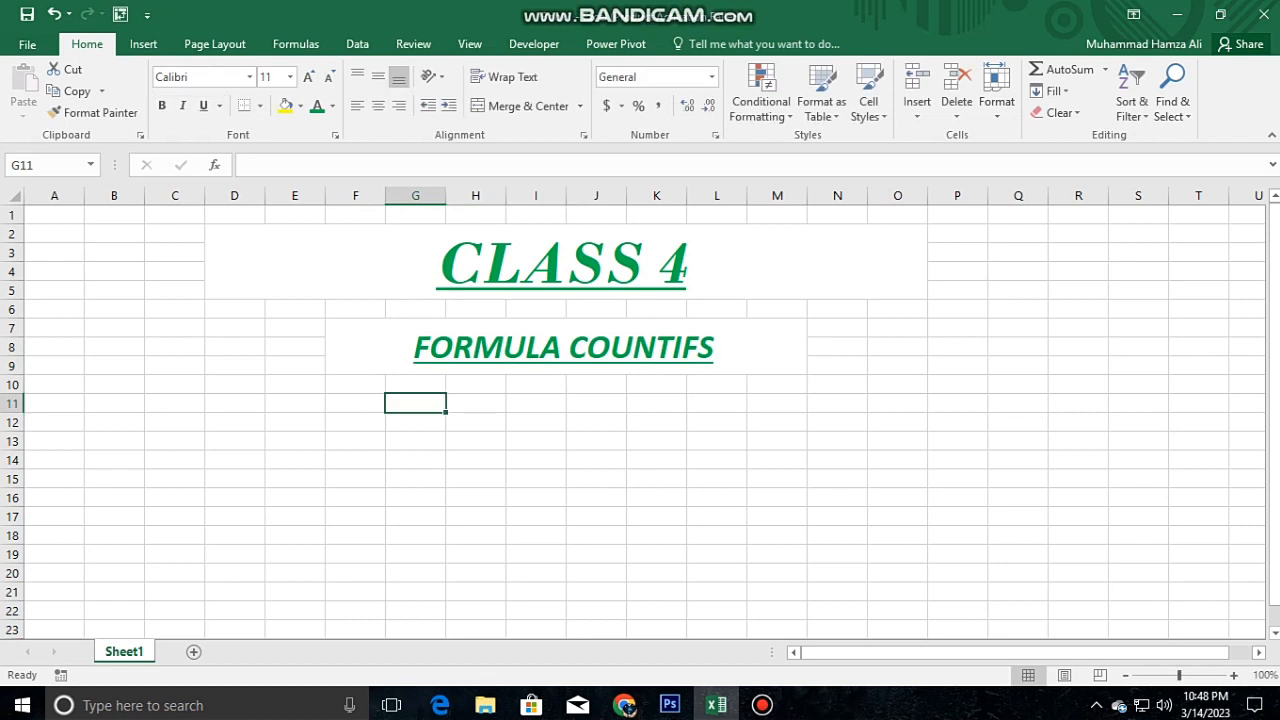
# Step: Apply thick outside borders to both the CLASS 4 title cell and the FORMULA COUNTIFS subtitle cell
pyautogui.click(566, 262)
pyautogui.click(260, 106)
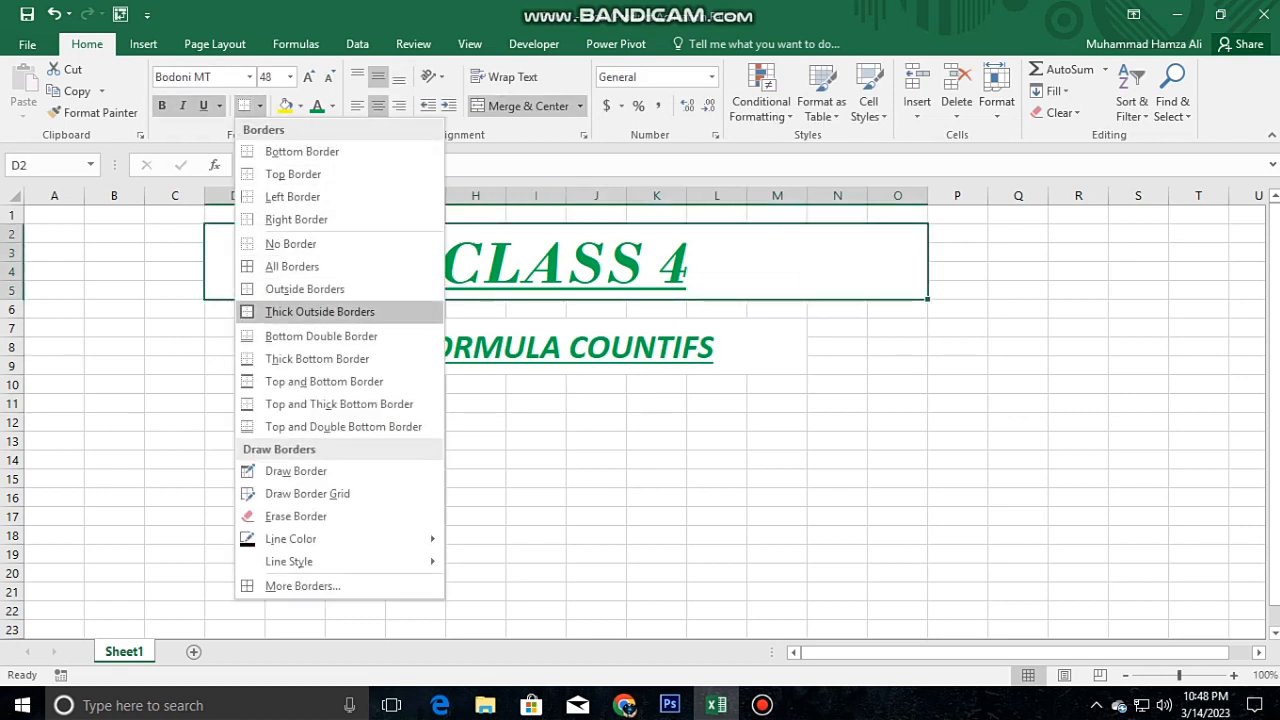
pyautogui.click(320, 312)
pyautogui.click(566, 347)
pyautogui.click(244, 106)
pyautogui.click(355, 406)
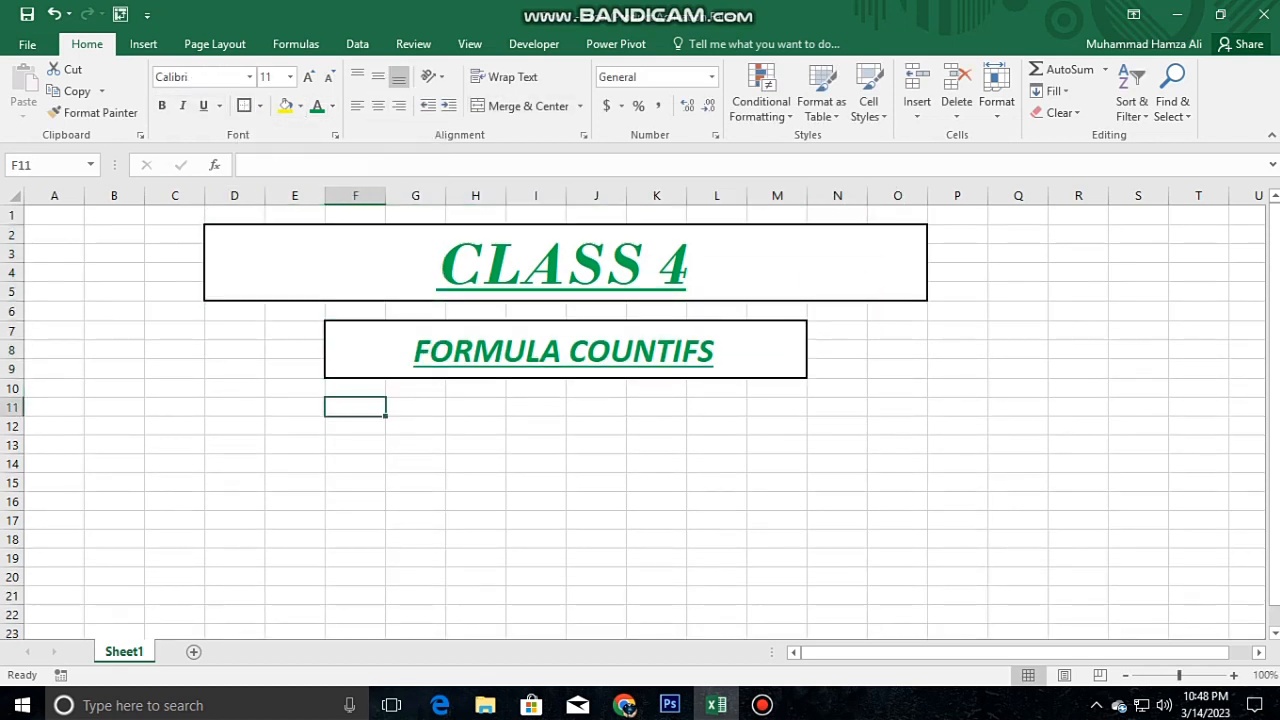
# Step: Enter the label "TYPE SOME NAMES" in cell D12
pyautogui.click(235, 426)
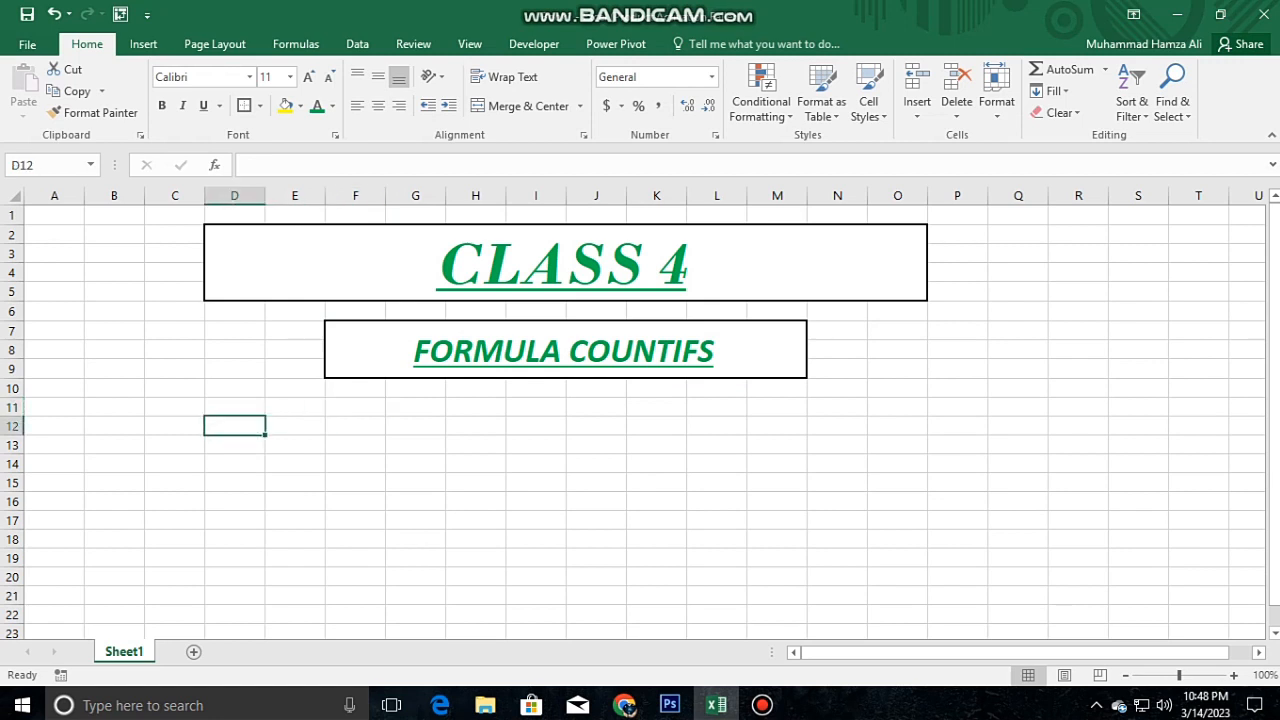
pyautogui.write('TYPE')
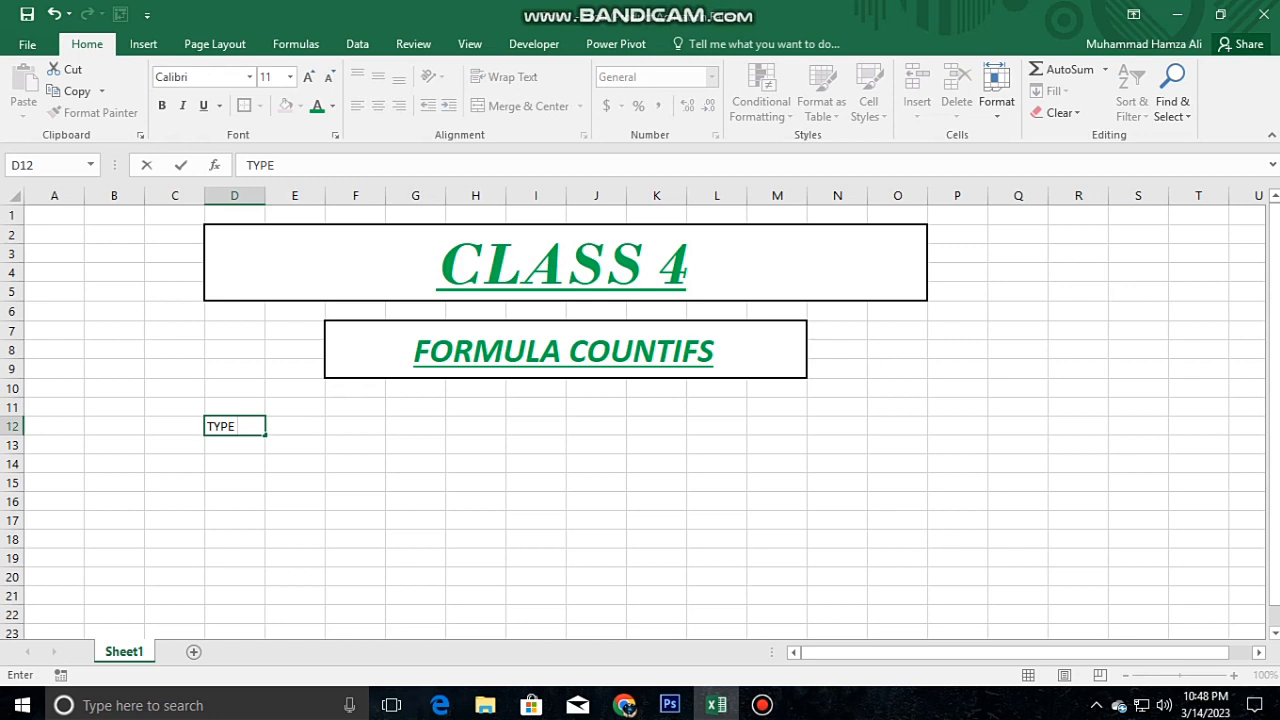
pyautogui.write(' SOME NAMES')
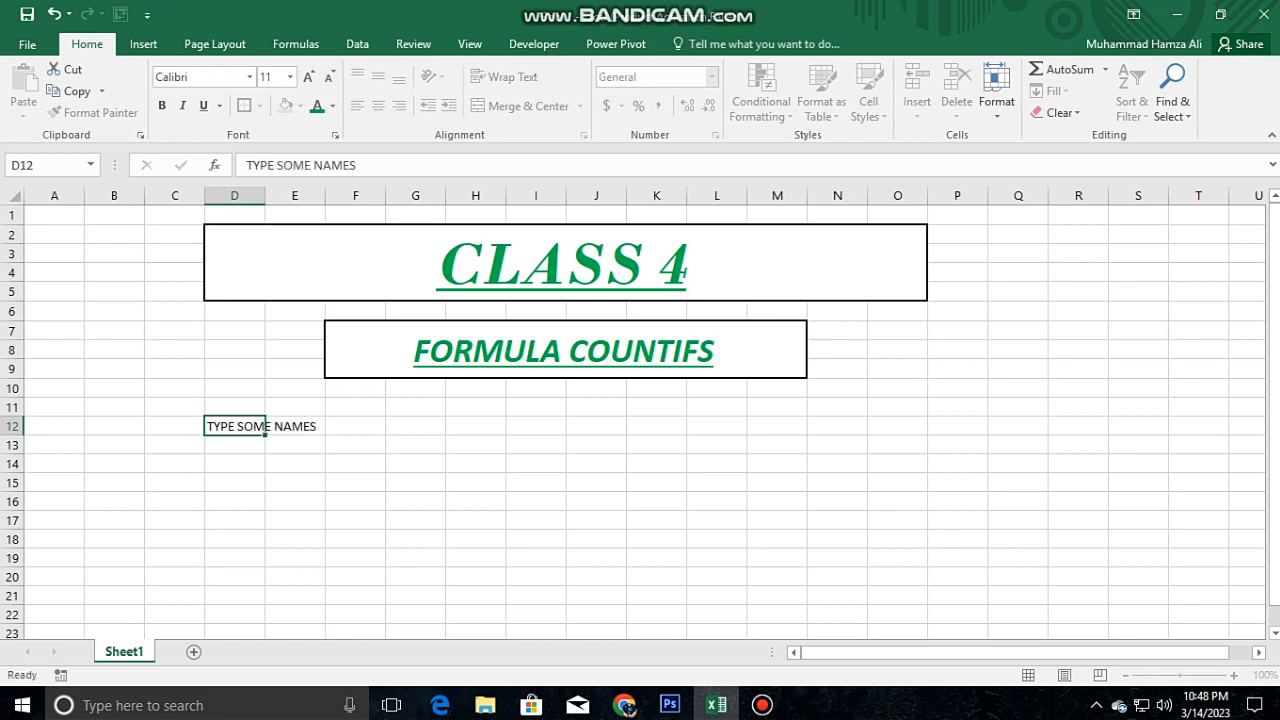
pyautogui.press('Return')
pyautogui.press('Return')
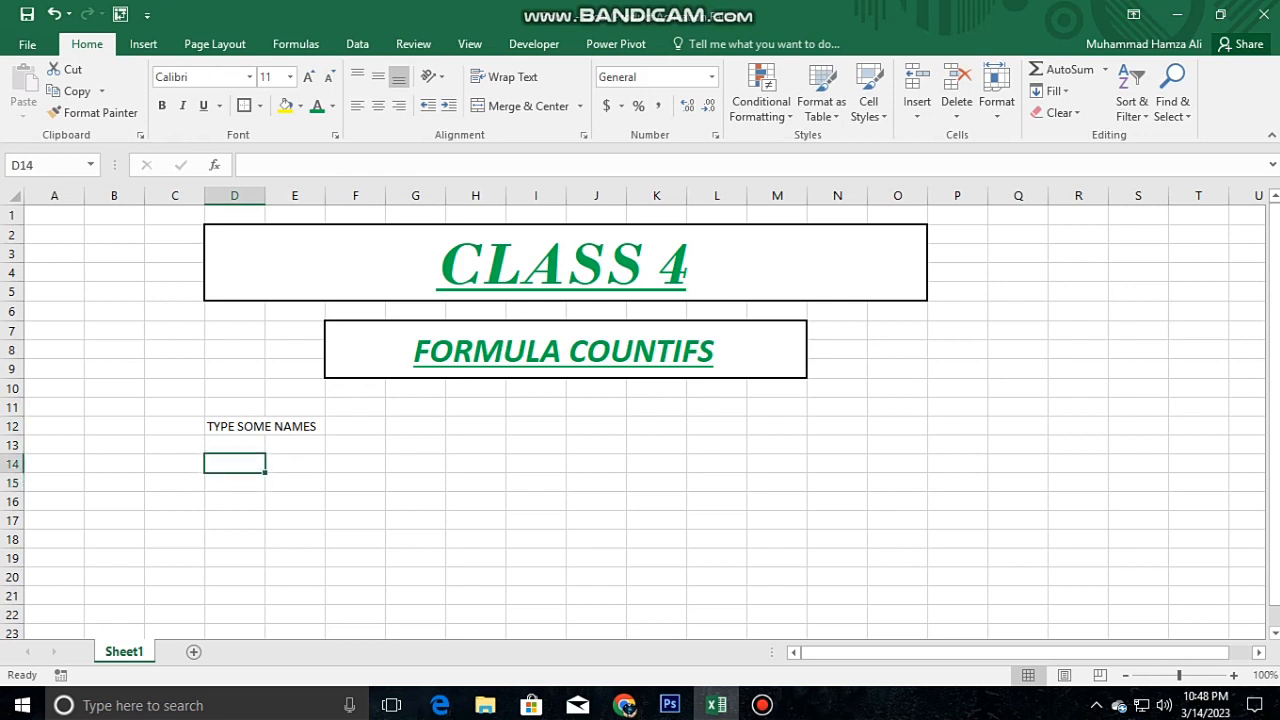
# Step: Fill D14:D17 with sample first names, repeating the name from D14 in D17
pyautogui.write('ALI')
pyautogui.press('Return')
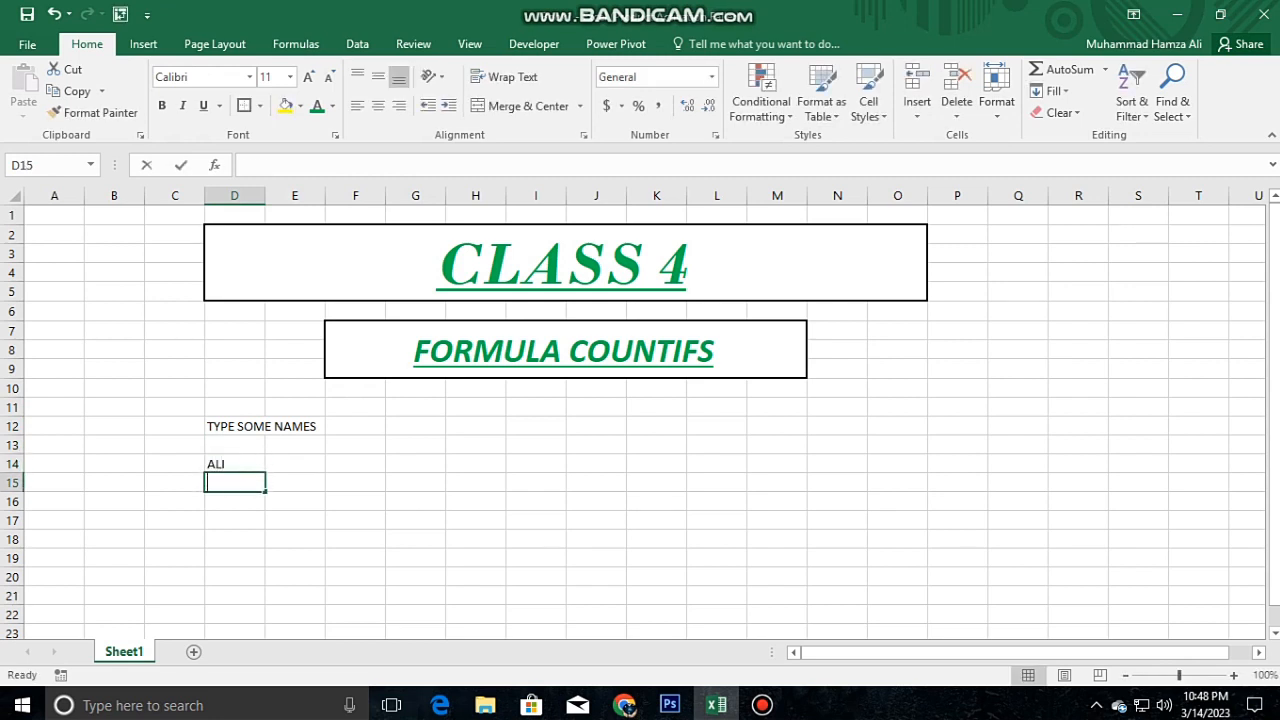
pyautogui.write('WAQAS')
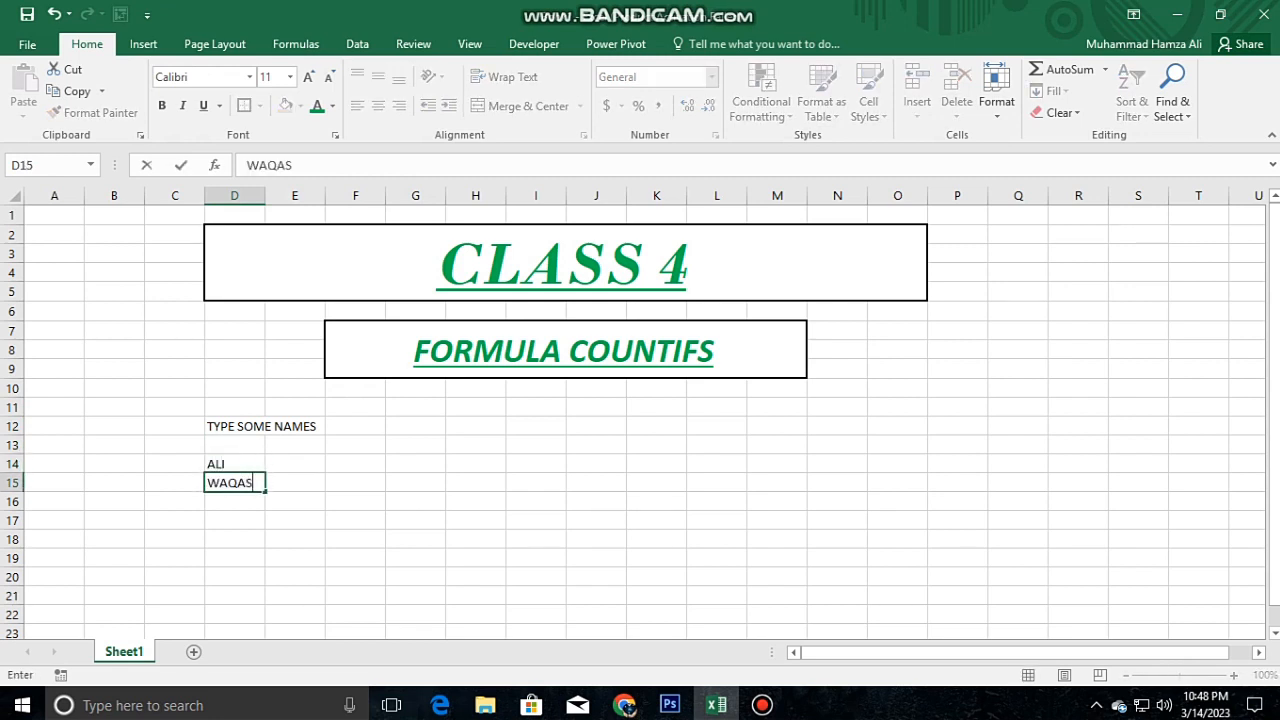
pyautogui.press('Return')
pyautogui.write('HAODER')
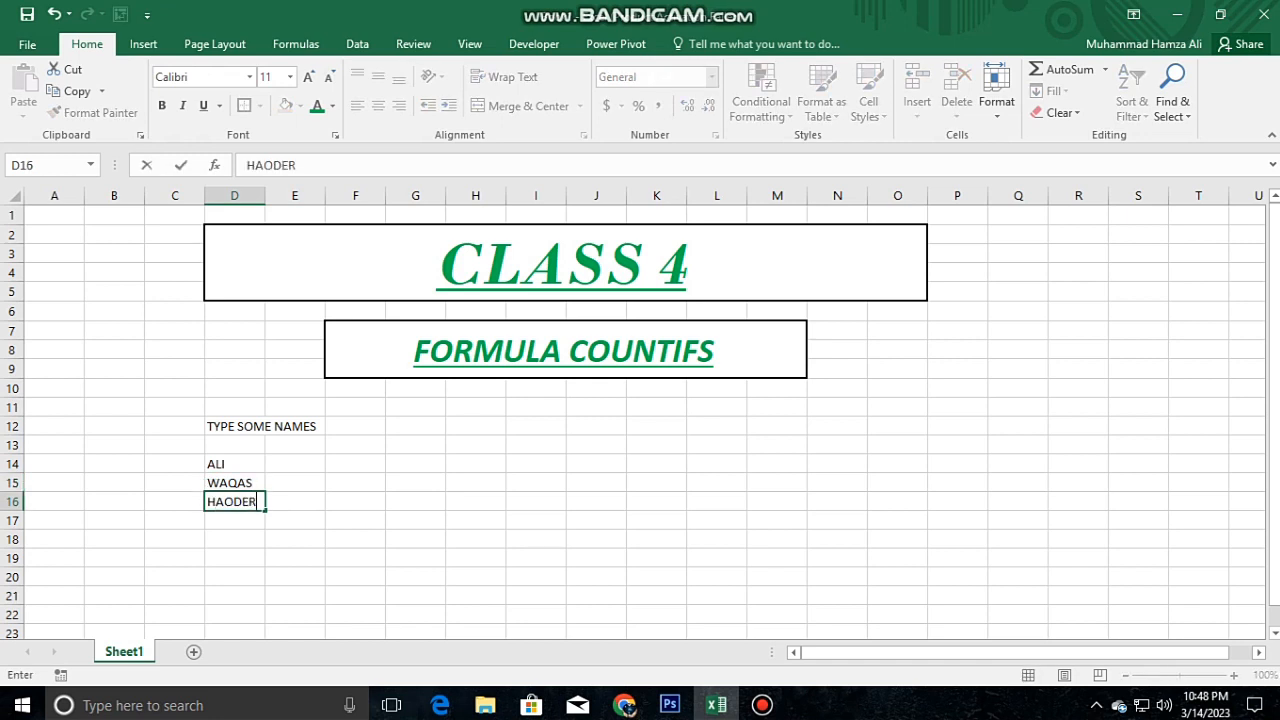
pyautogui.press('Return')
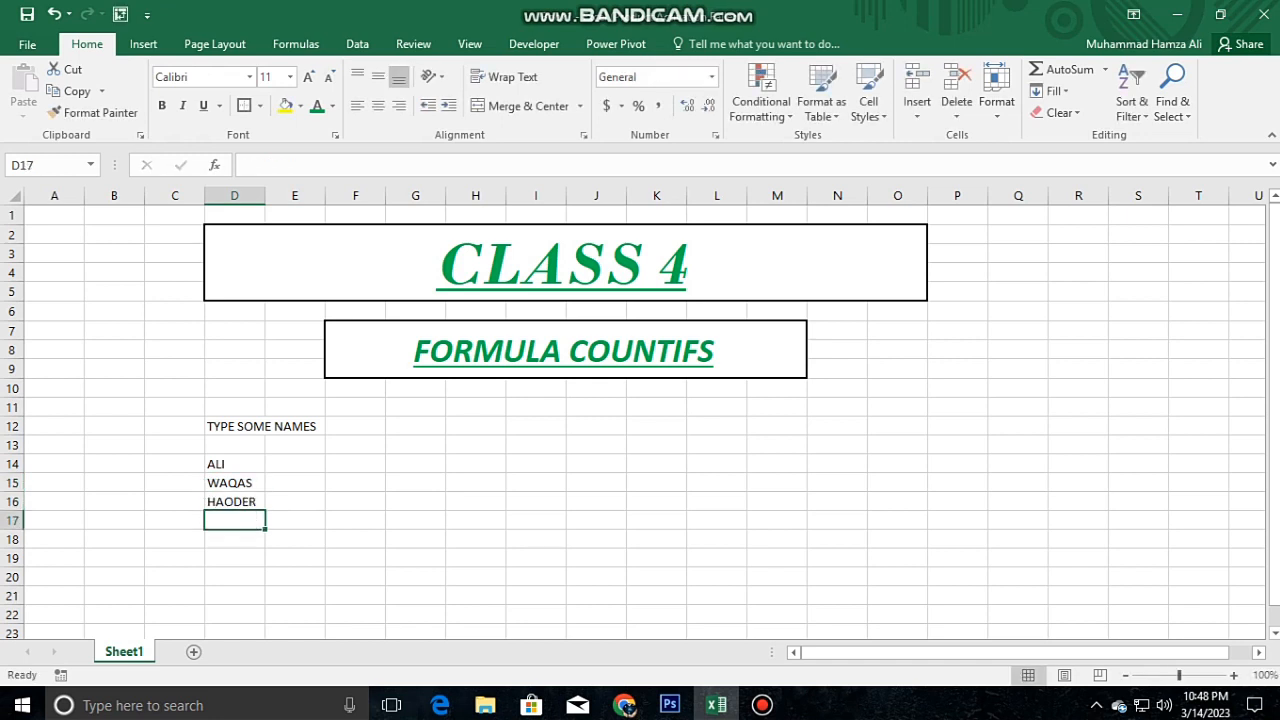
pyautogui.press('Up')
pyautogui.press('BackSpace')
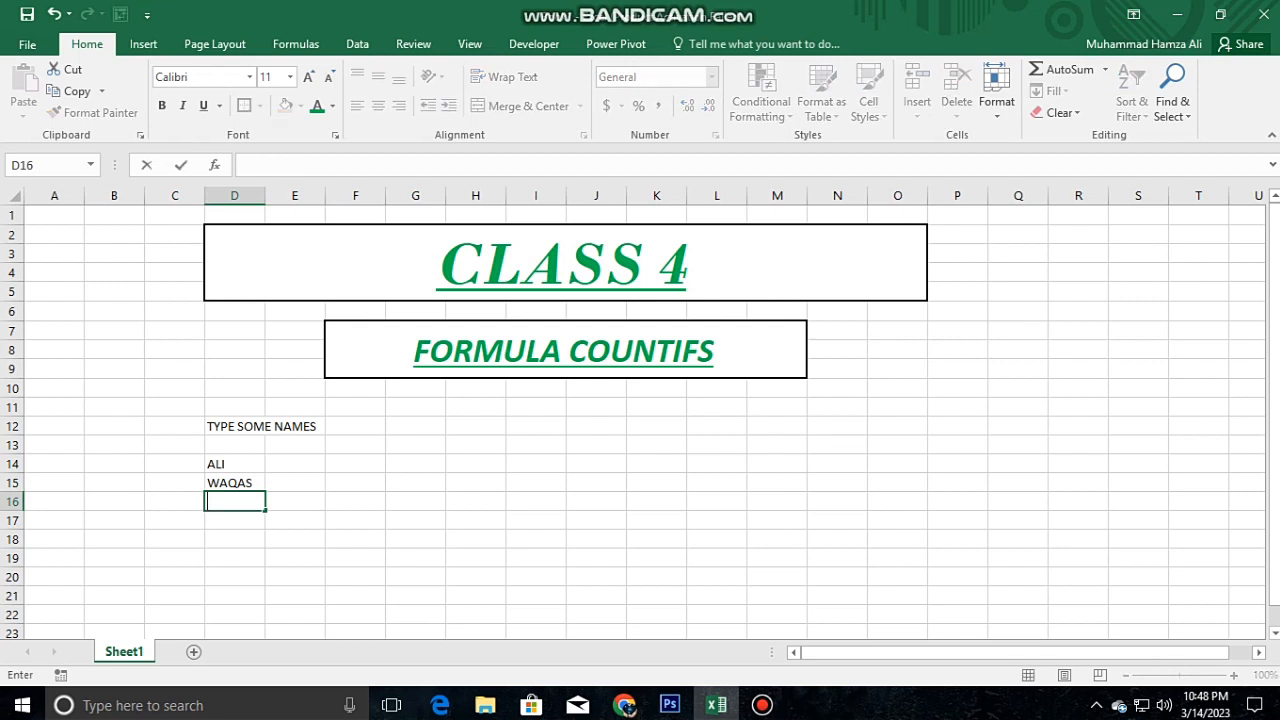
pyautogui.write('HAIDER')
pyautogui.press('Return')
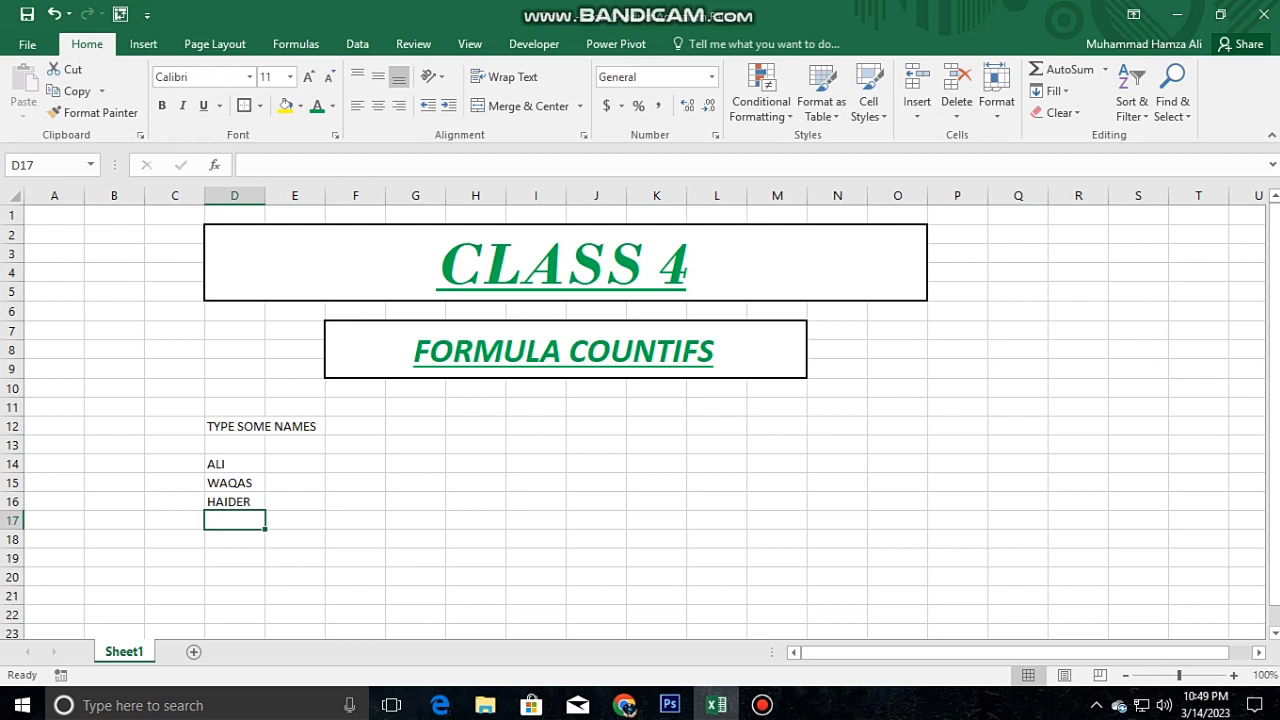
pyautogui.write('ALI')
pyautogui.press('Return')
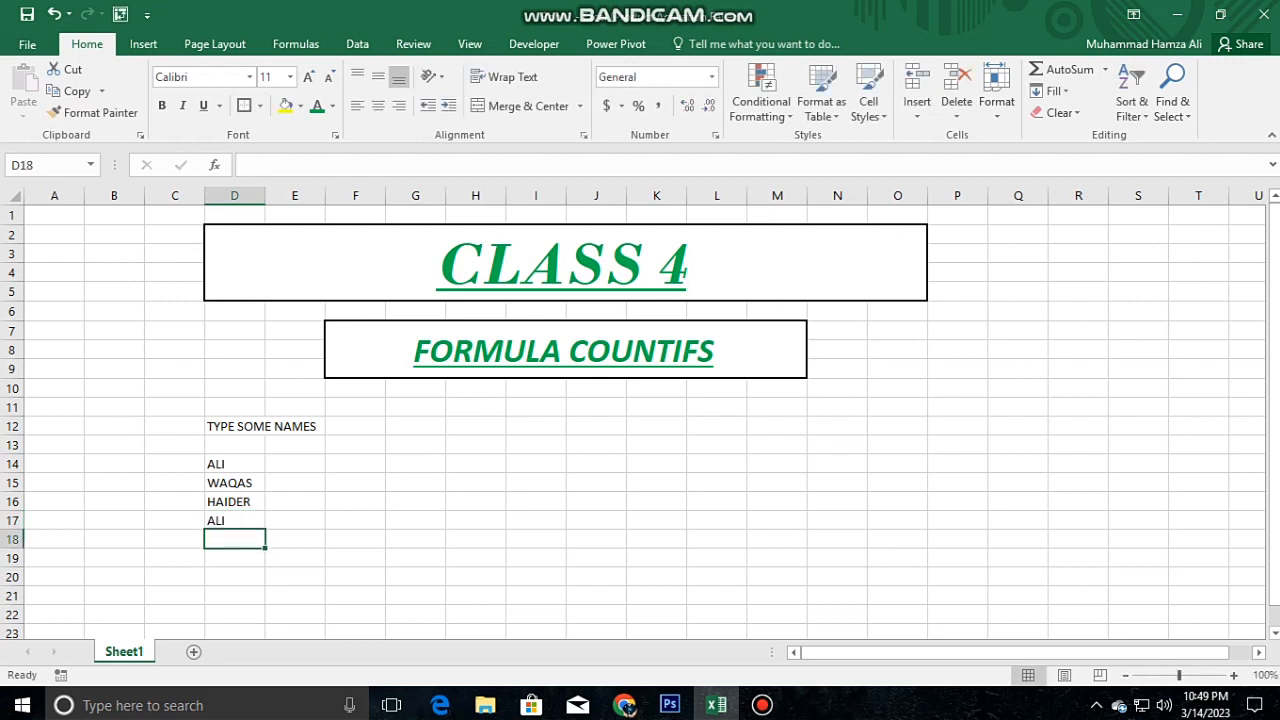
pyautogui.press('Right')
pyautogui.press('Right')
pyautogui.press('Up')
pyautogui.press('Up')
pyautogui.press('Right')
pyautogui.press('Up')
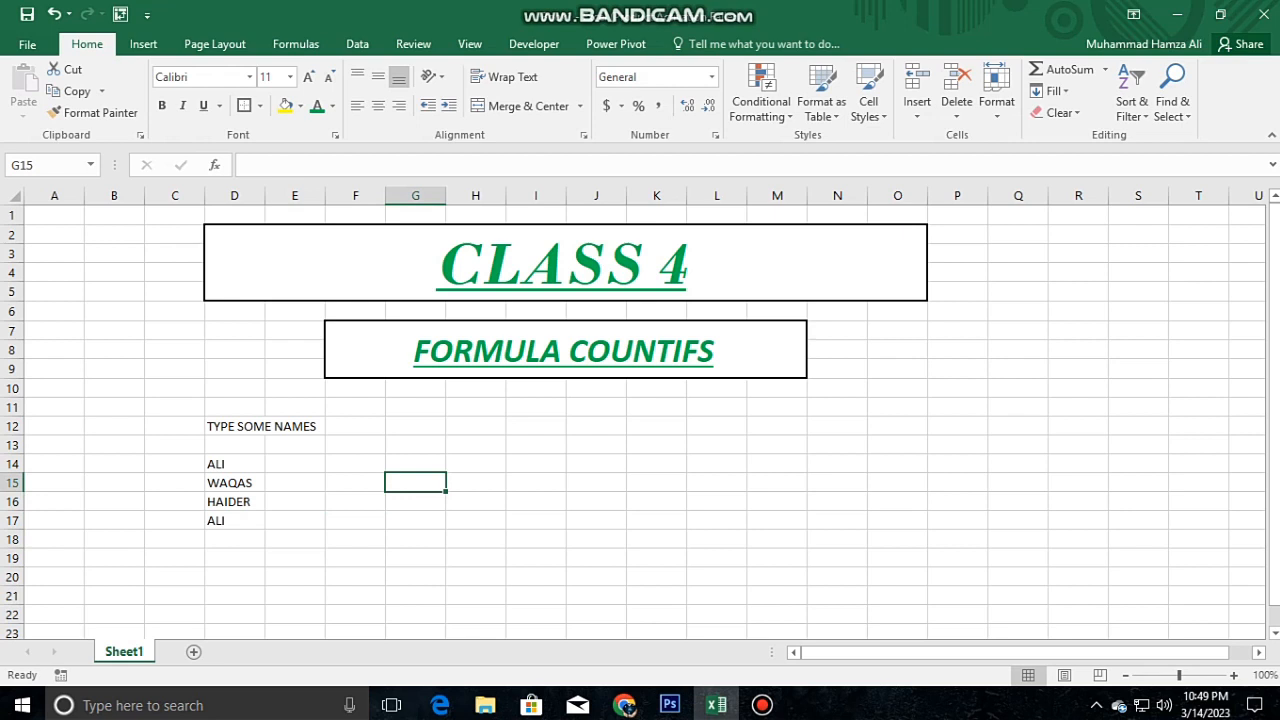
pyautogui.write('=OC')
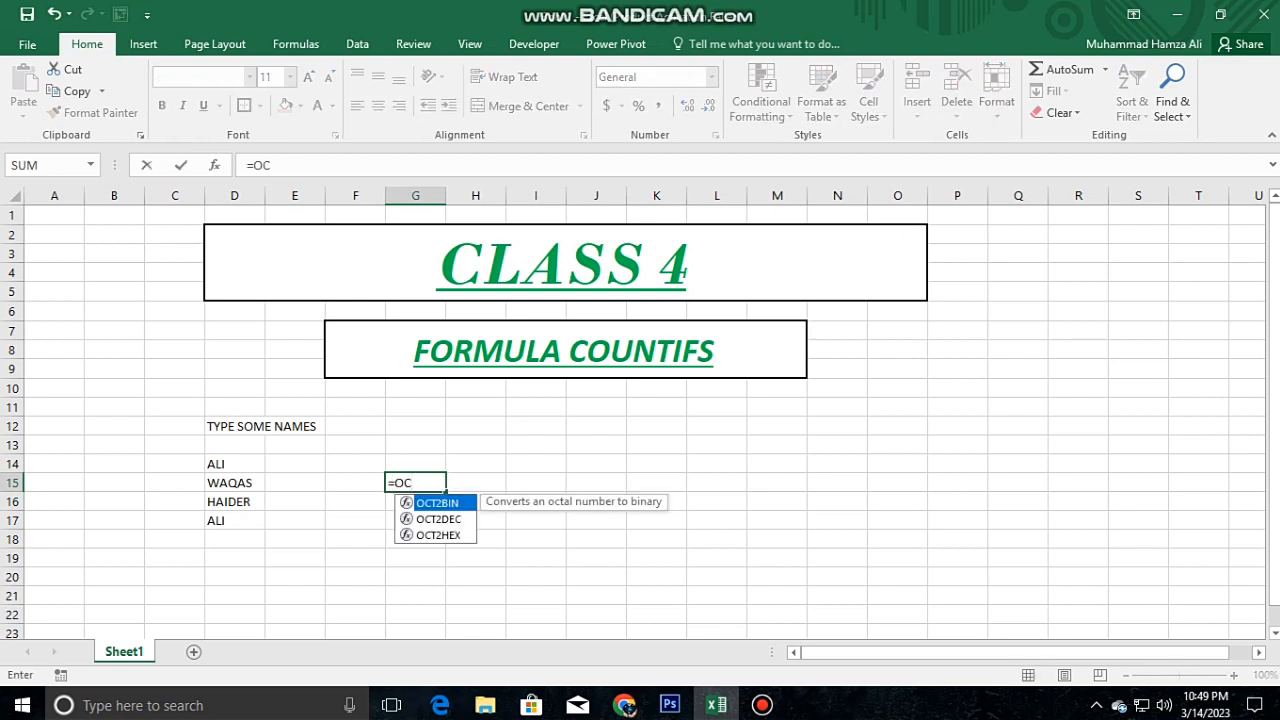
pyautogui.press('BackSpace')
pyautogui.press('BackSpace')
pyautogui.press('BackSpace')
pyautogui.write('COUNT')
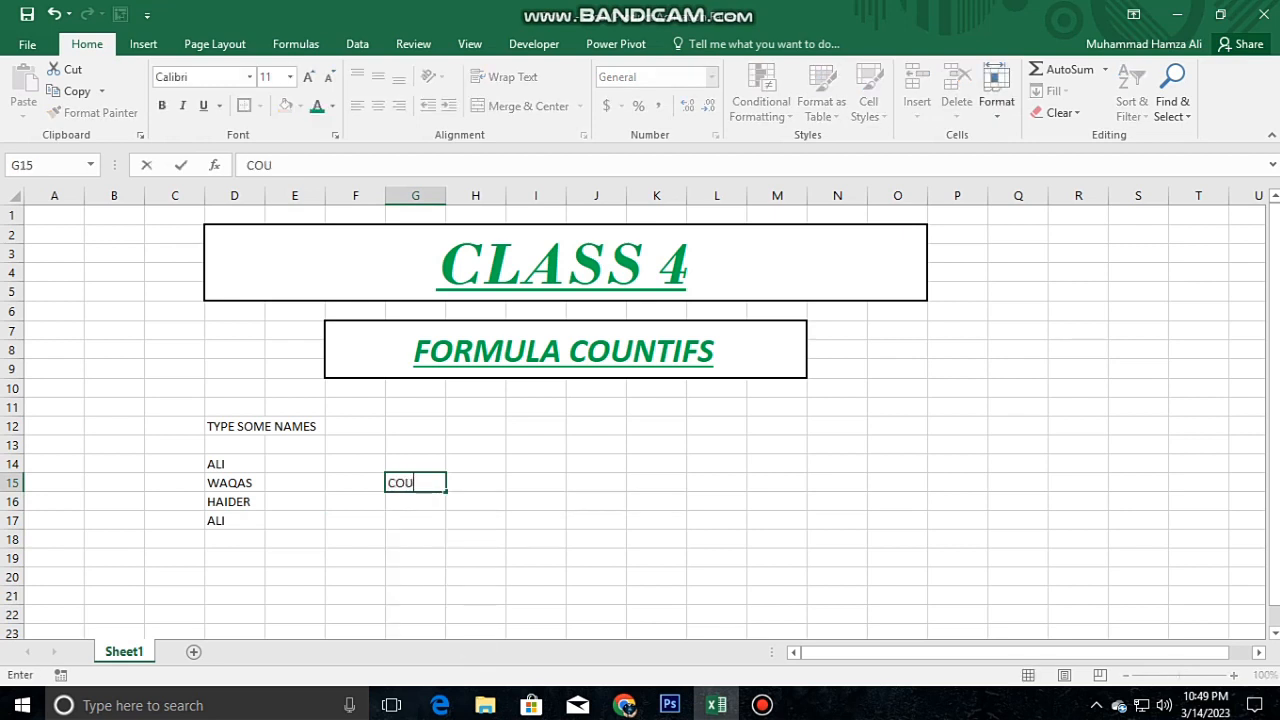
pyautogui.press('BackSpace')
pyautogui.press('BackSpace')
pyautogui.press('BackSpace')
pyautogui.press('BackSpace')
pyautogui.press('BackSpace')
pyautogui.write('=COUNT')
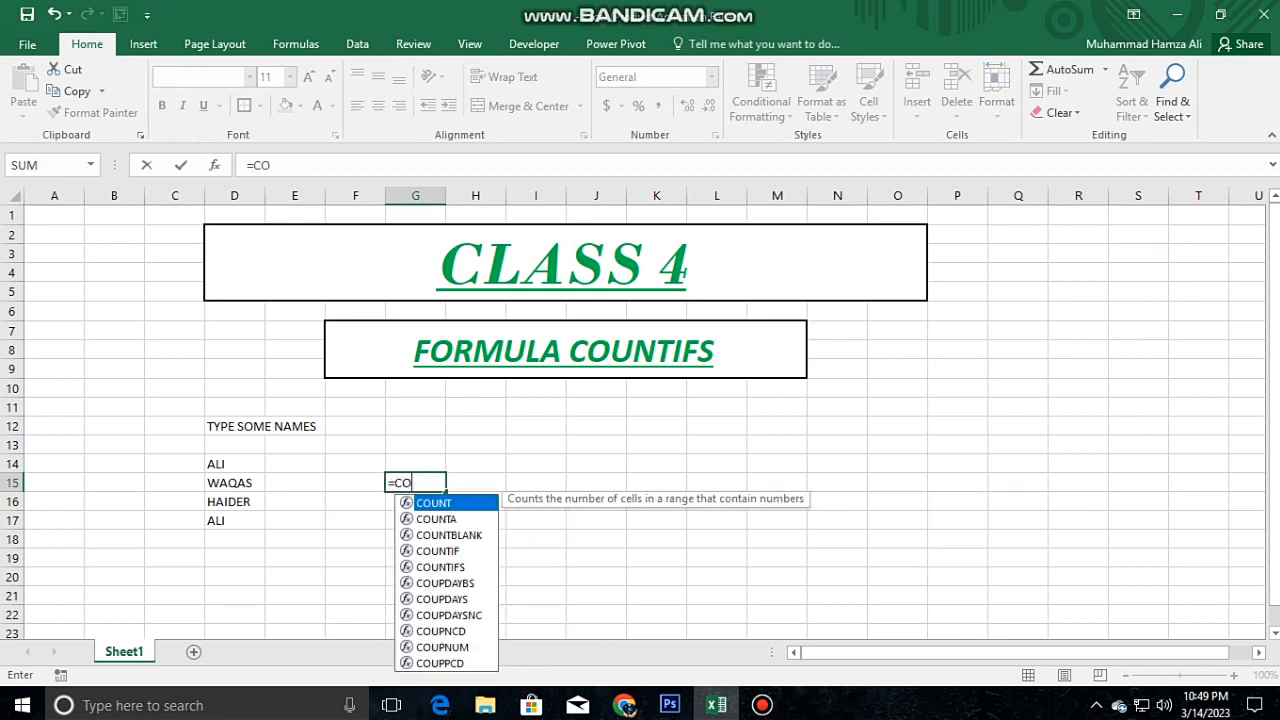
pyautogui.press('Down')
pyautogui.press('Down')
pyautogui.press('Down')
pyautogui.press('Down')
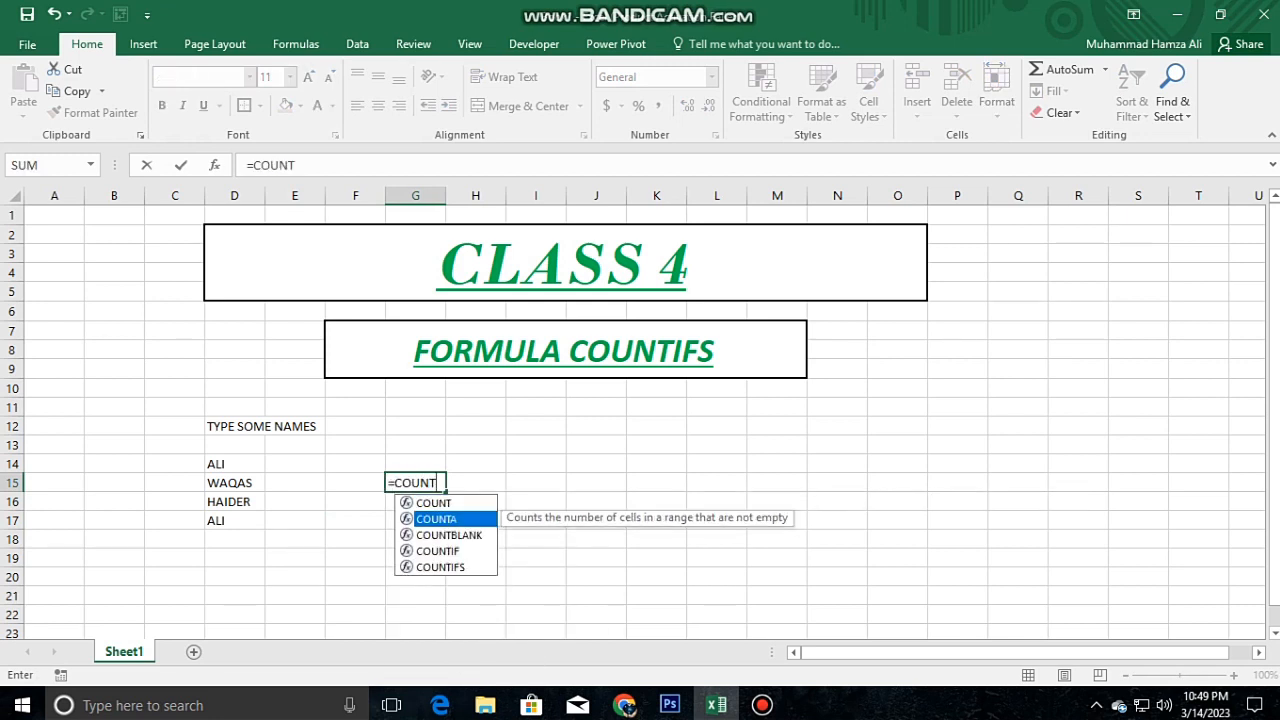
pyautogui.press('Tab')
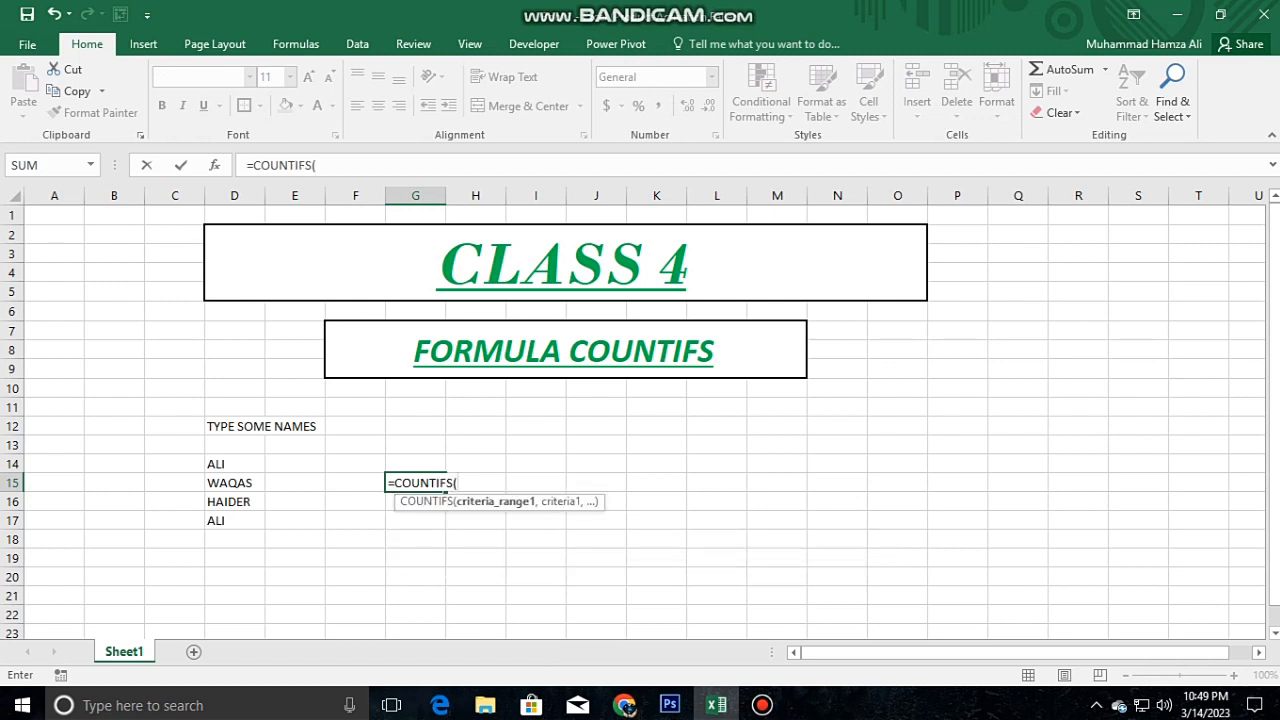
pyautogui.press('Left')
pyautogui.press('Left')
pyautogui.press('Left')
pyautogui.press('Up')
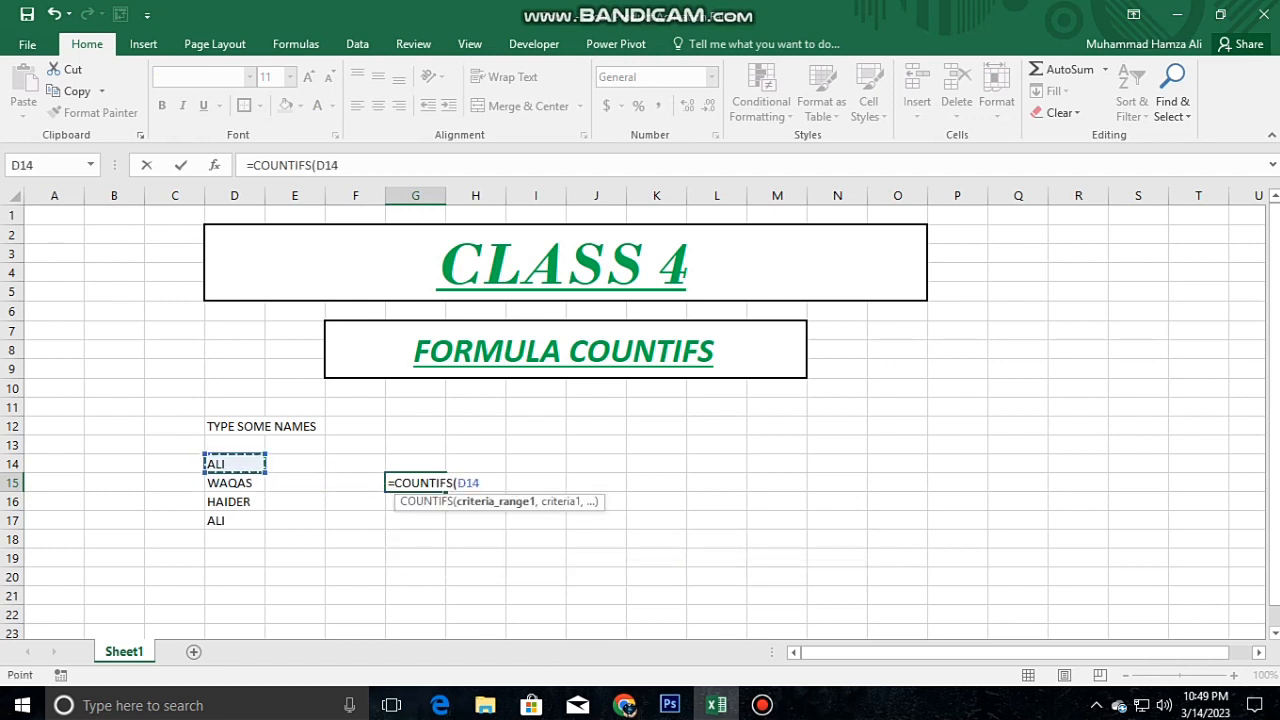
pyautogui.press('BackSpace')
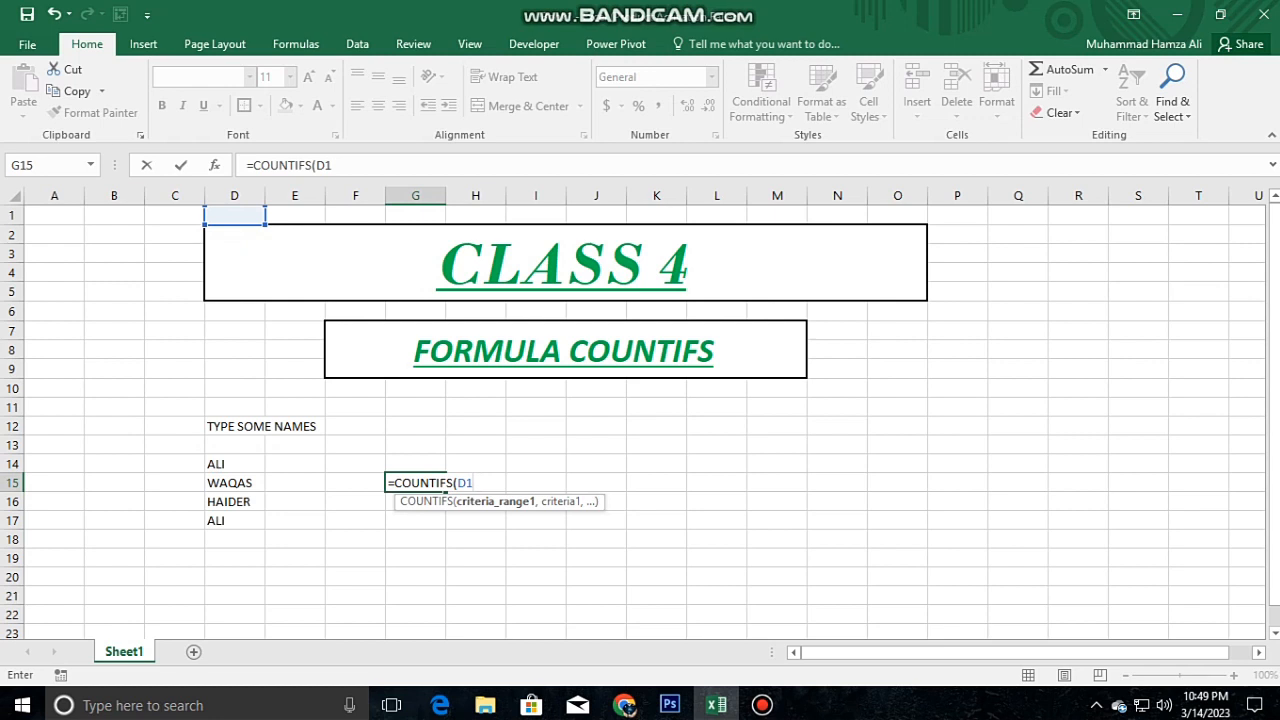
pyautogui.press('Return')
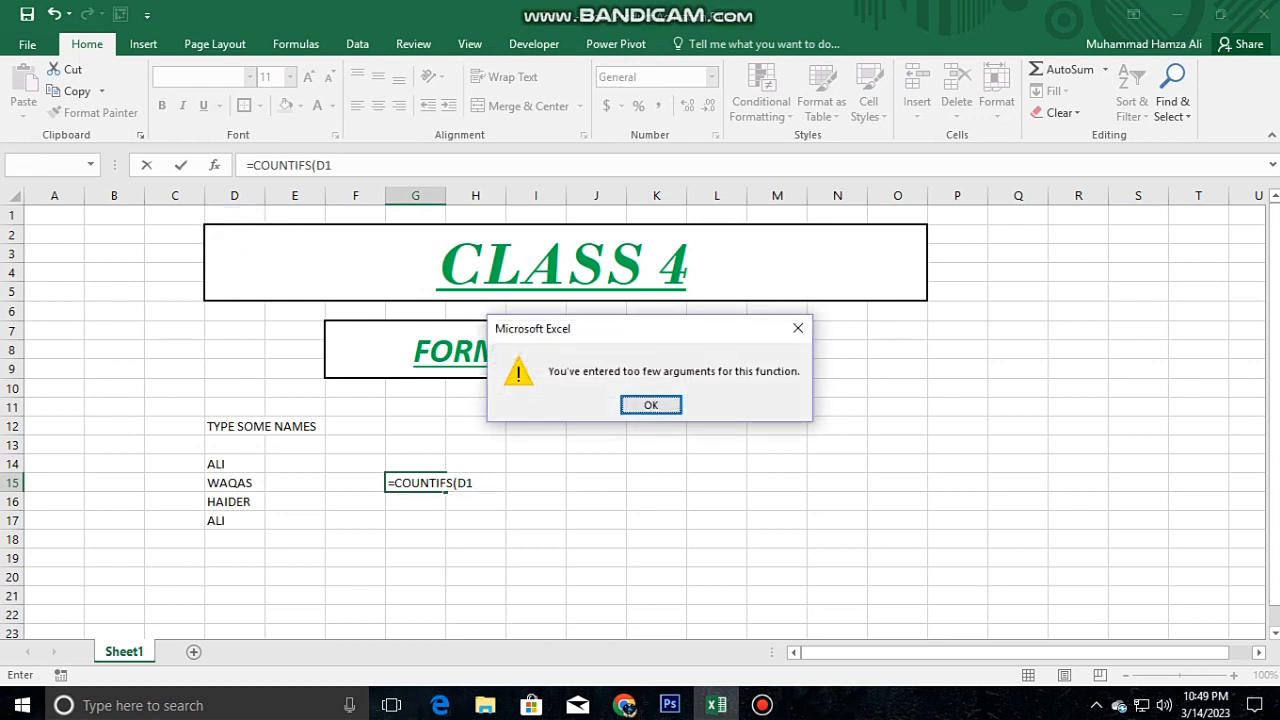
pyautogui.press('Return')
pyautogui.press('BackSpace')
pyautogui.press('BackSpace')
pyautogui.press('BackSpace')
pyautogui.press('BackSpace')
pyautogui.press('BackSpace')
pyautogui.press('BackSpace')
pyautogui.press('BackSpace')
pyautogui.press('BackSpace')
pyautogui.press('BackSpace')
pyautogui.press('BackSpace')
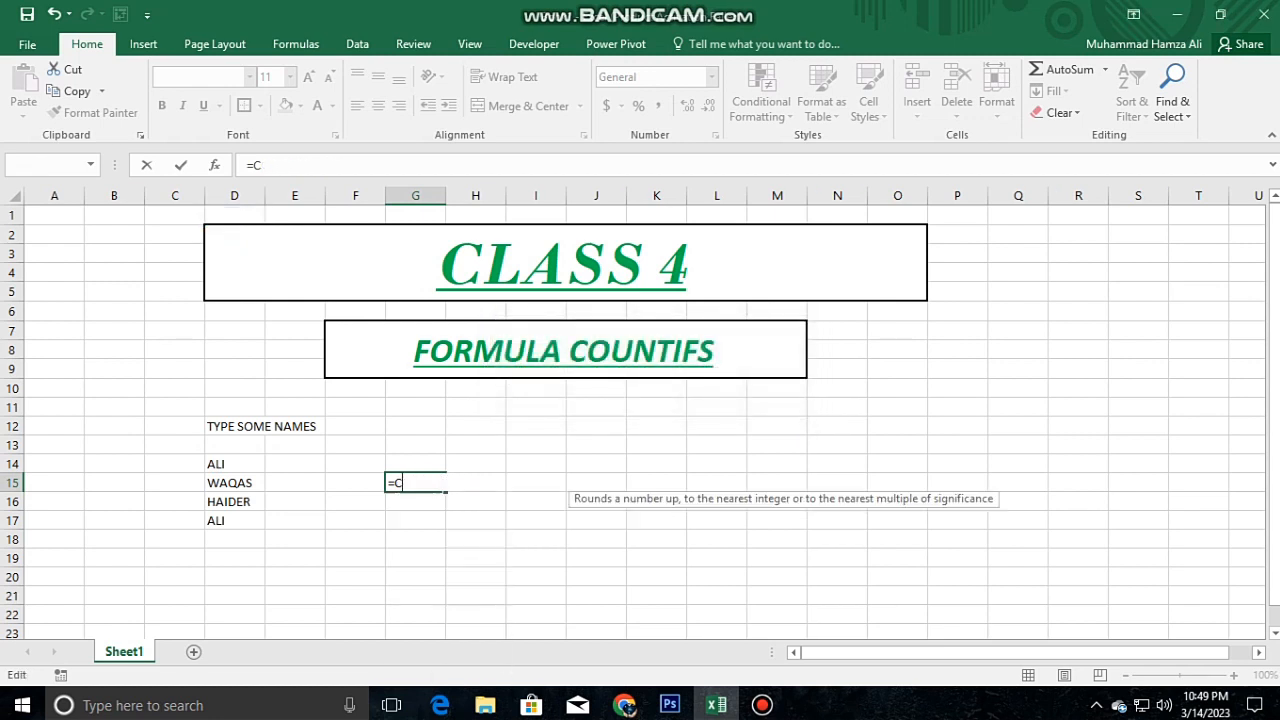
pyautogui.press('Escape')
# Step: Enter the marks P, P, A and P beside the names in cells E14 to E17
pyautogui.press('Down')
pyautogui.press('Left')
pyautogui.press('Left')
pyautogui.press('Left')
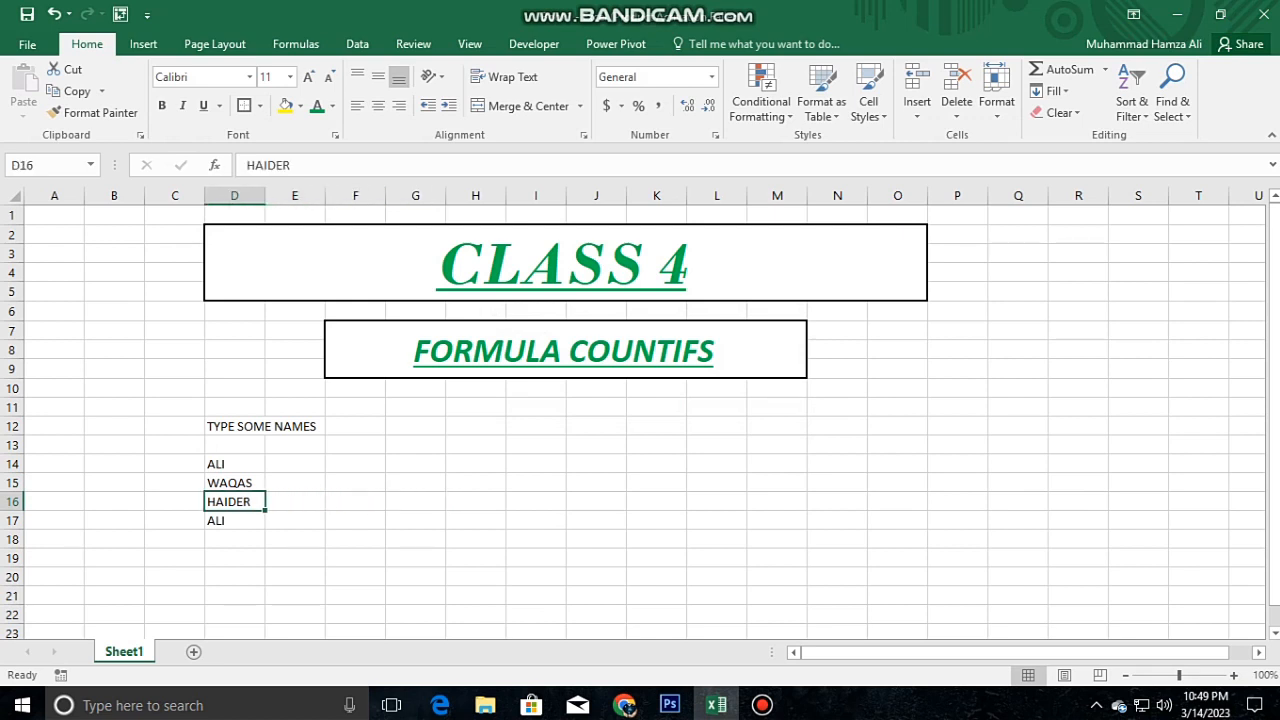
pyautogui.press('Left')
pyautogui.press('Right')
pyautogui.press('Down')
pyautogui.press('Right')
pyautogui.press('Up')
pyautogui.press('Up')
pyautogui.press('Right')
pyautogui.press('Up')
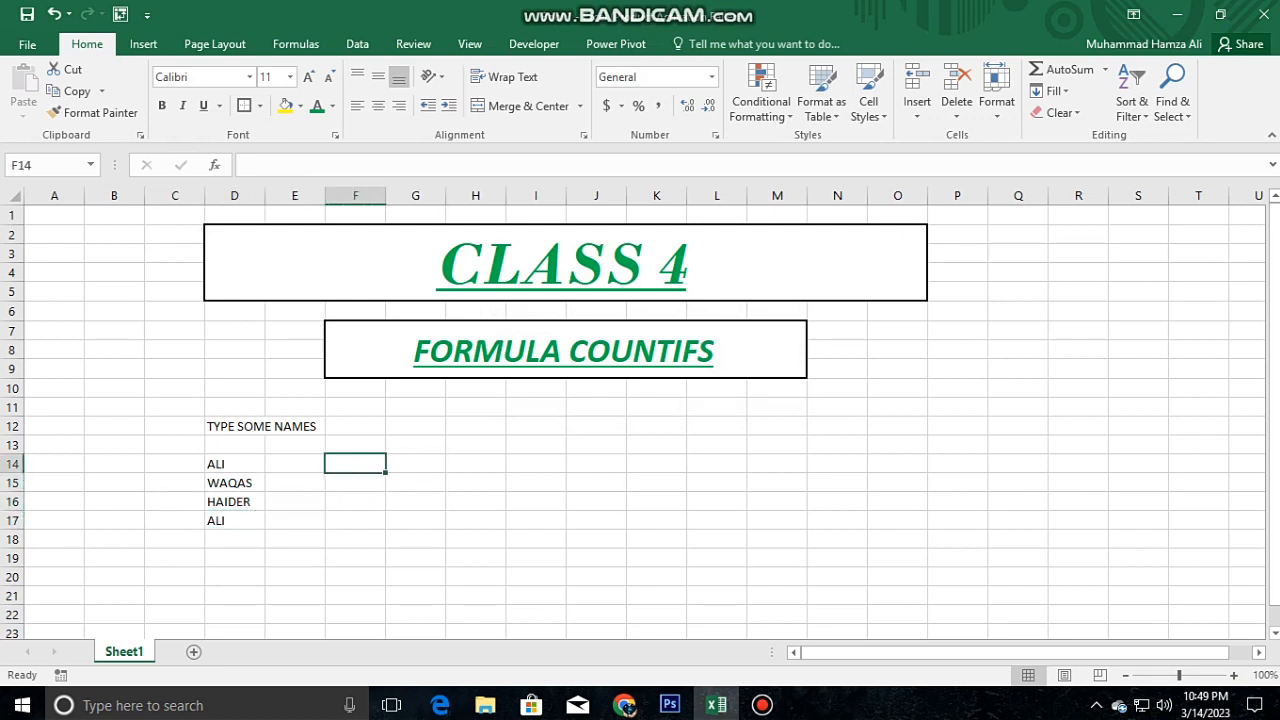
pyautogui.press('Left')
pyautogui.write('P')
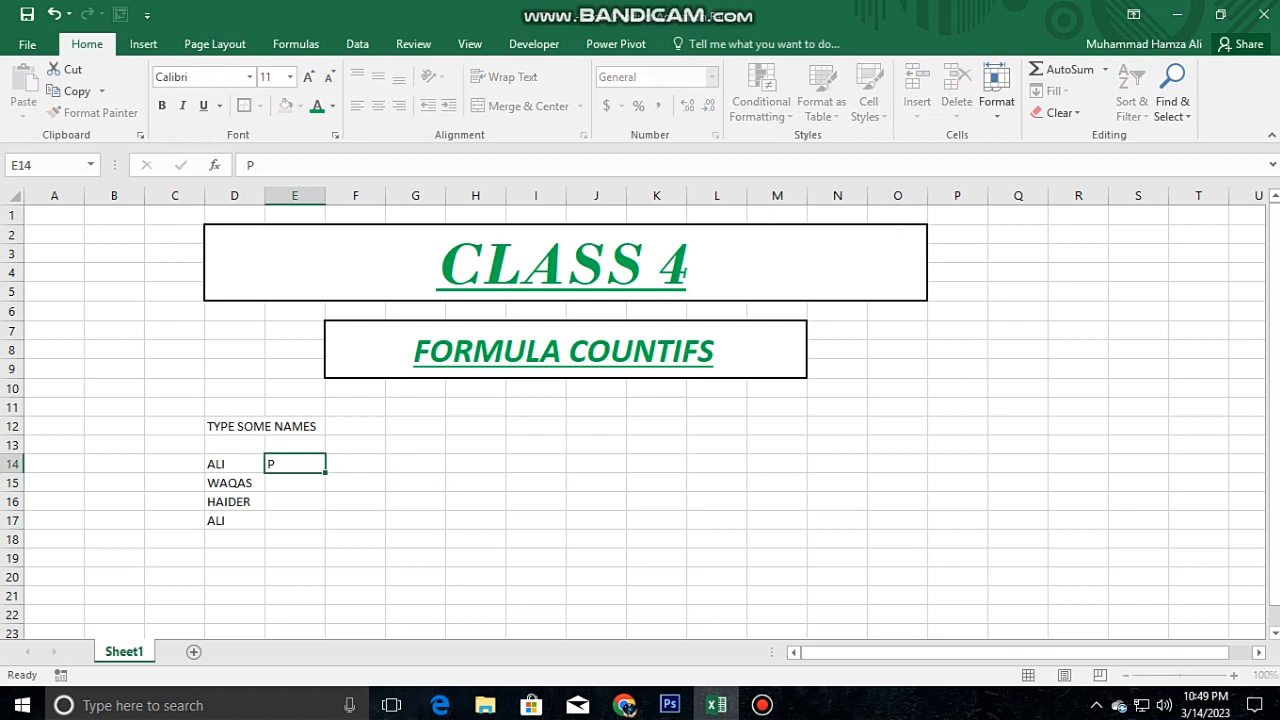
pyautogui.press('Return')
pyautogui.write('P')
pyautogui.press('Return')
pyautogui.write('A')
pyautogui.press('Return')
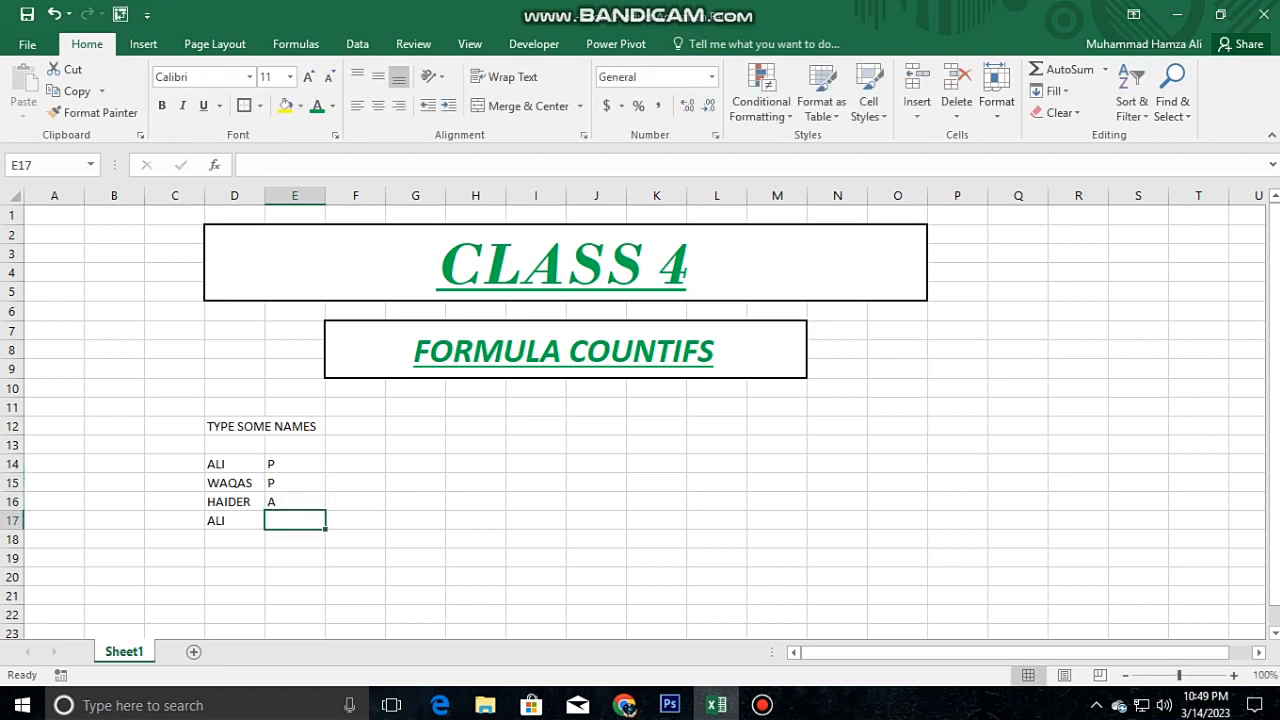
pyautogui.write('P')
# Step: Begin a COUNTIFS formula in G15 with D14:D17 as the first criteria range and the repeated name in quotes as its criterion
pyautogui.press('Right')
pyautogui.press('Up')
pyautogui.press('Up')
pyautogui.press('Right')
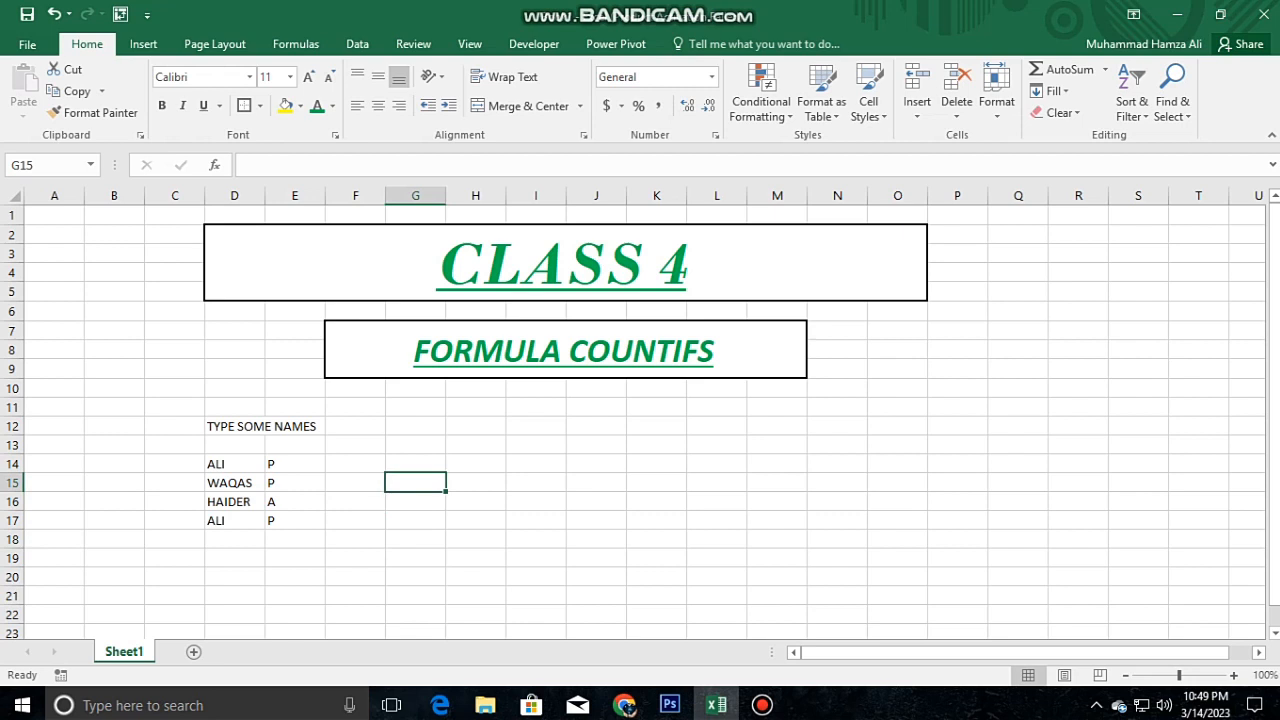
pyautogui.write('=')
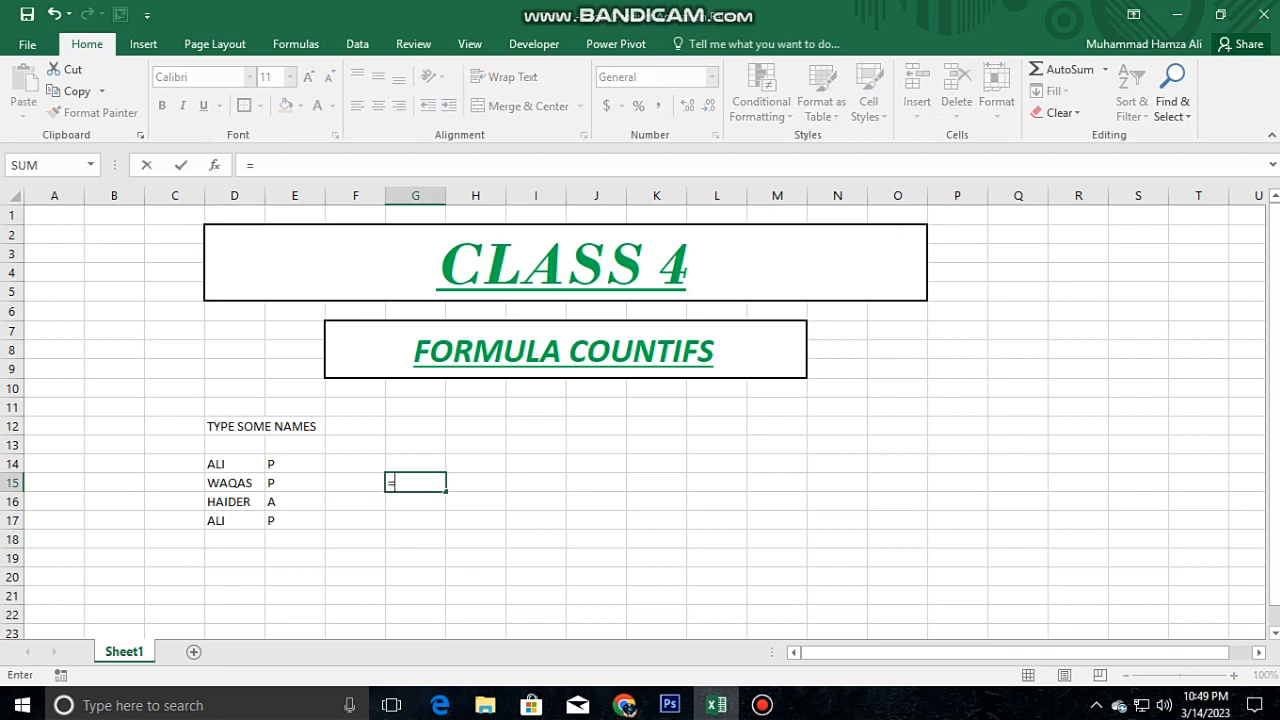
pyautogui.write('COUNT')
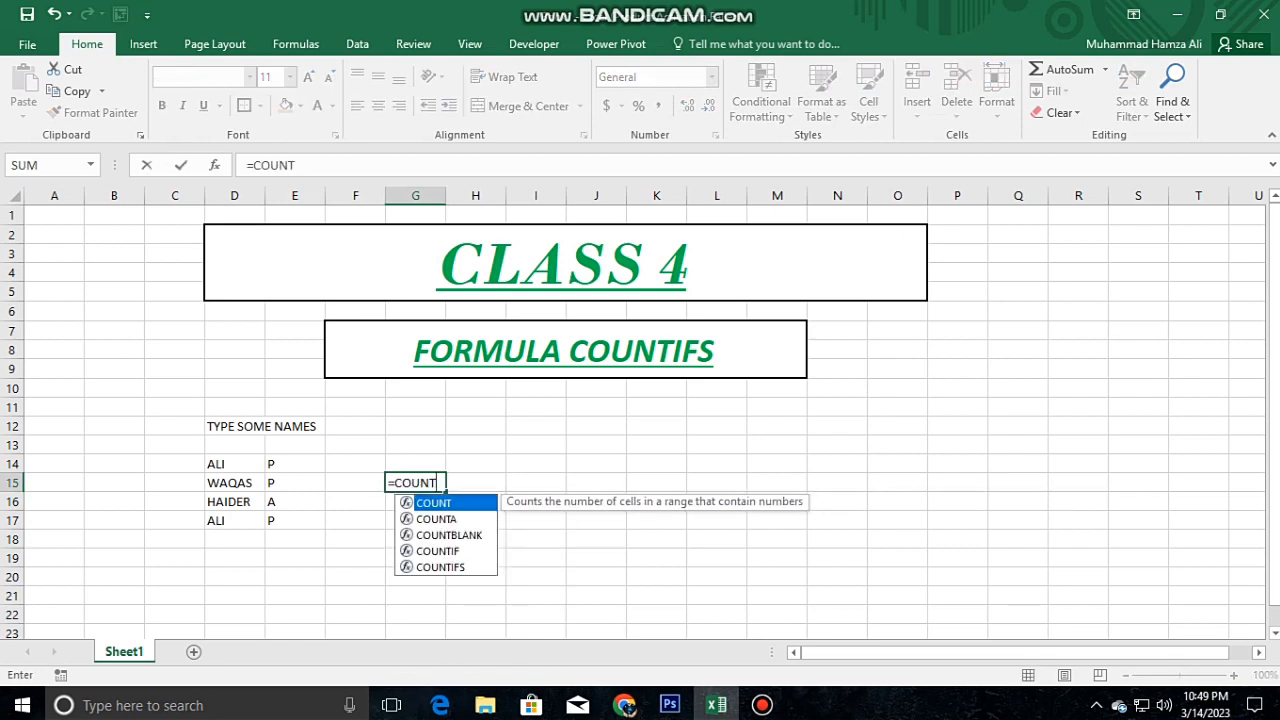
pyautogui.write('IFS')
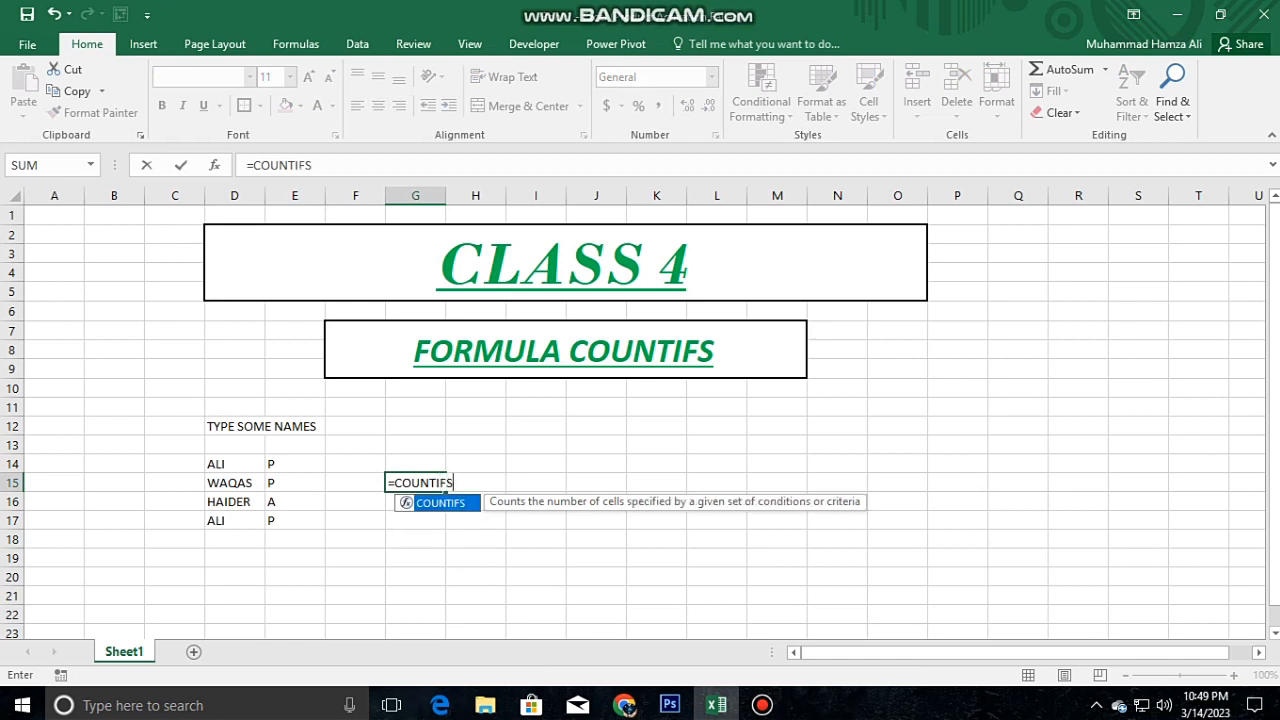
pyautogui.write('(')
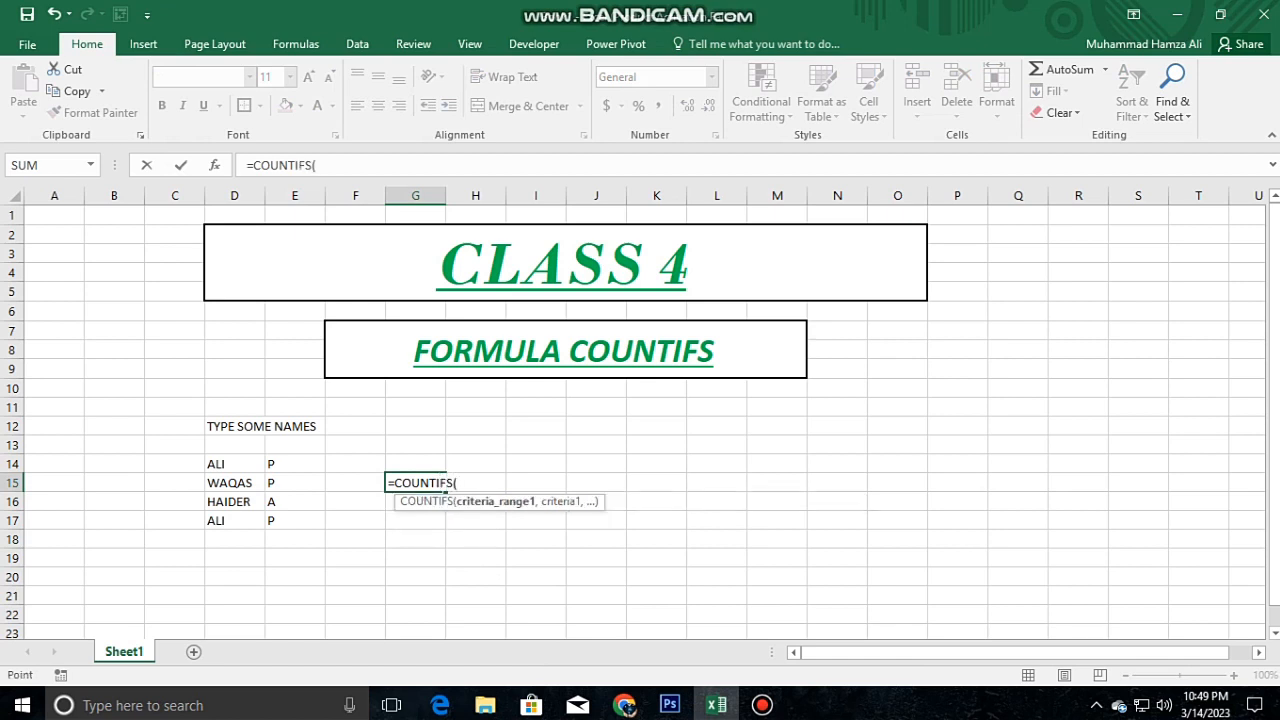
pyautogui.click(174, 483)
pyautogui.click(234, 464)
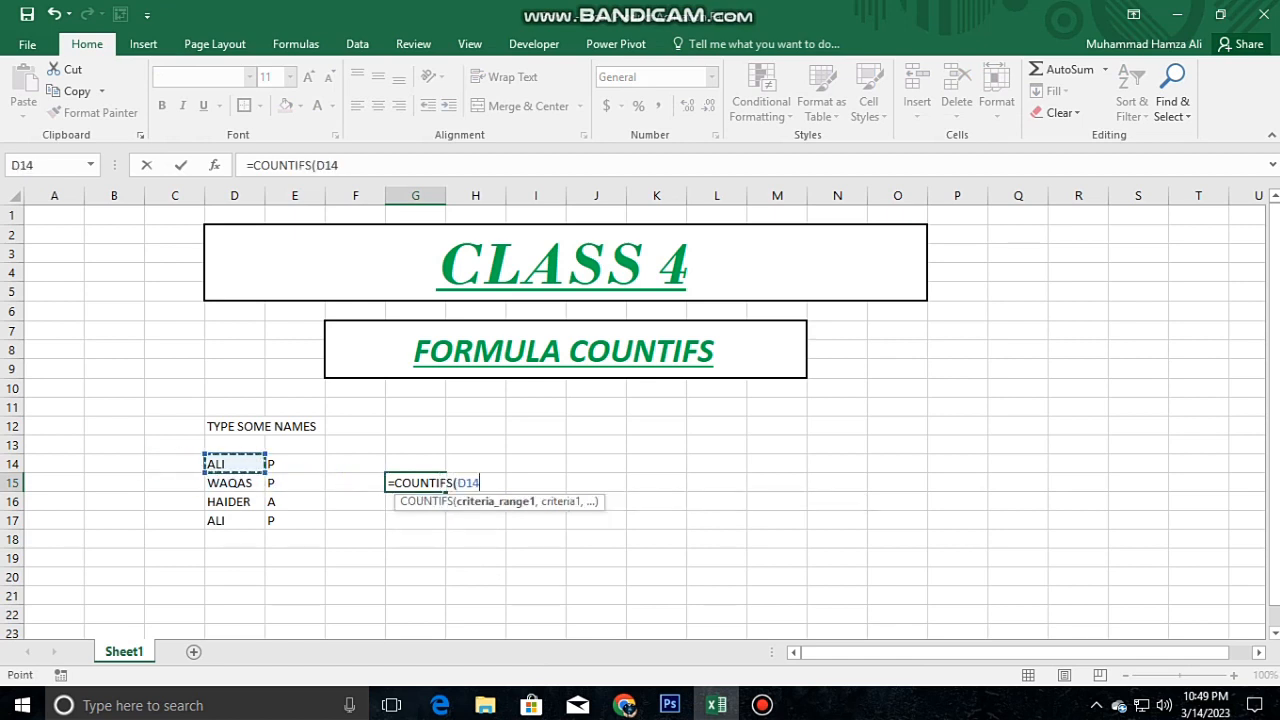
pyautogui.moveTo(234, 464); pyautogui.dragTo(234, 520)
pyautogui.write(',"AL')
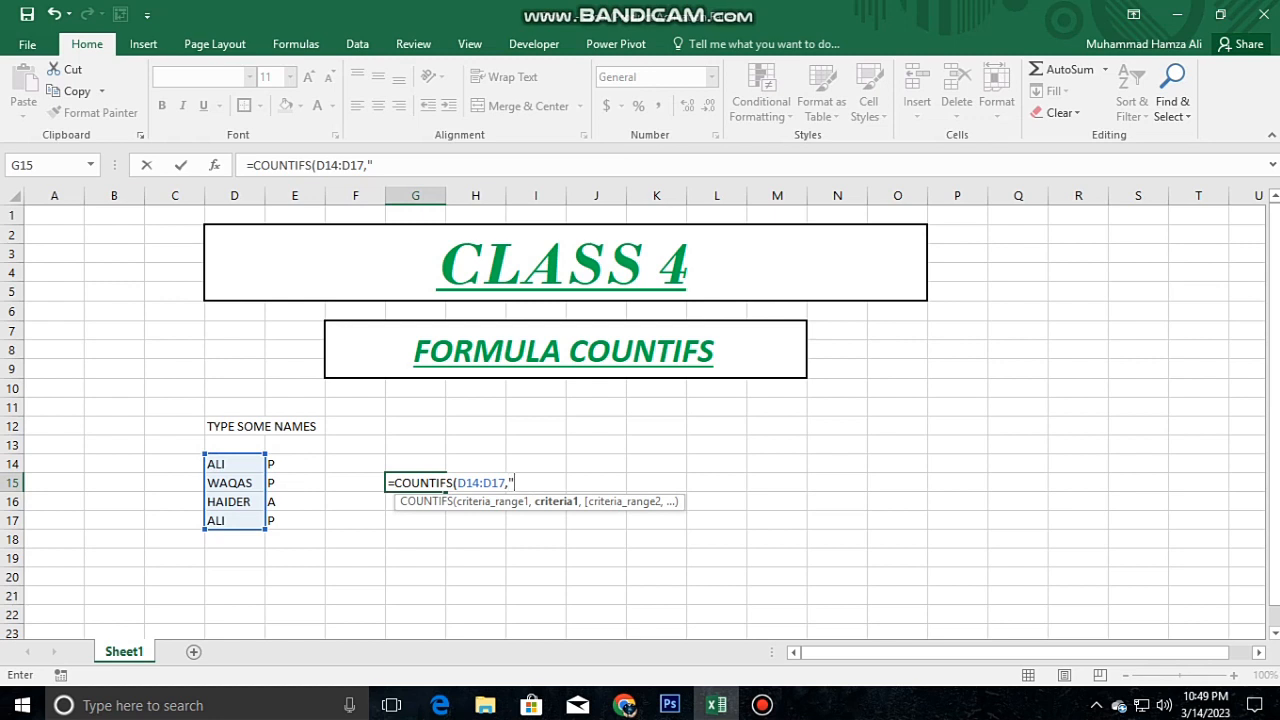
pyautogui.write('I",')
# Step: Add the marks in E14:E17 as the second criteria range of the COUNTIFS formula in G15
pyautogui.press('Left')
pyautogui.press('Left')
pyautogui.press('Left')
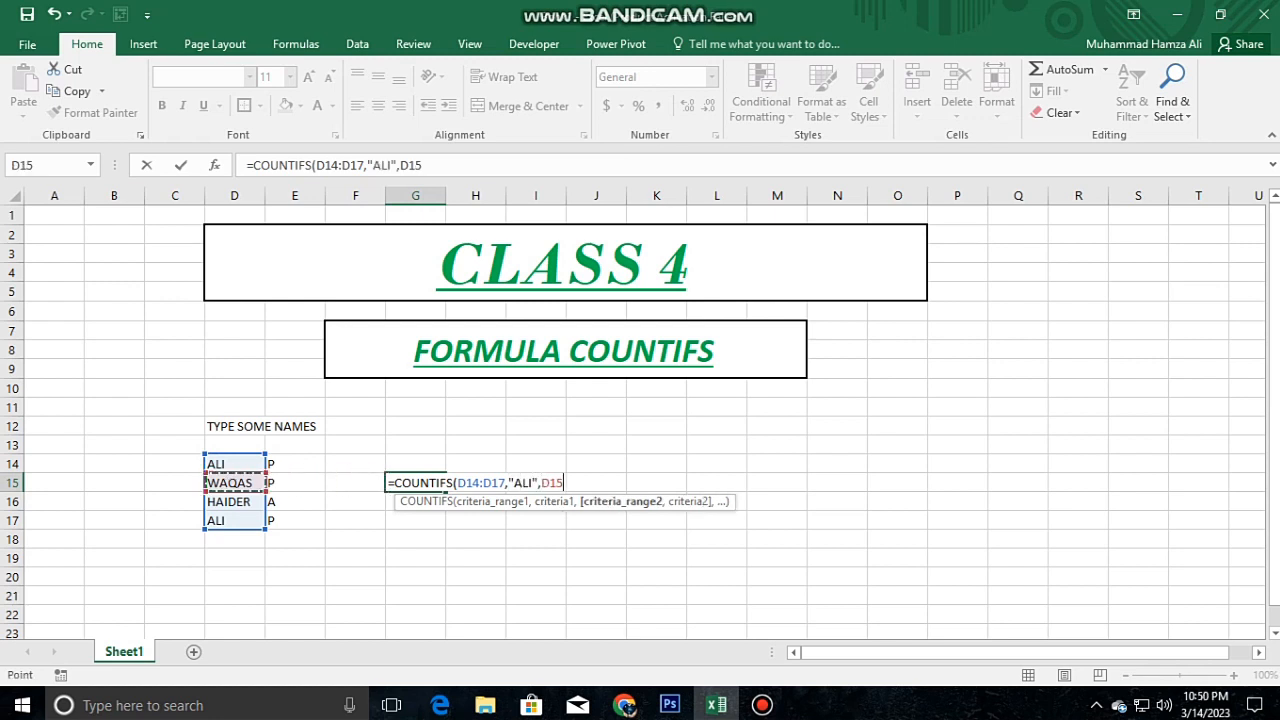
pyautogui.press('Up')
pyautogui.press('Right')
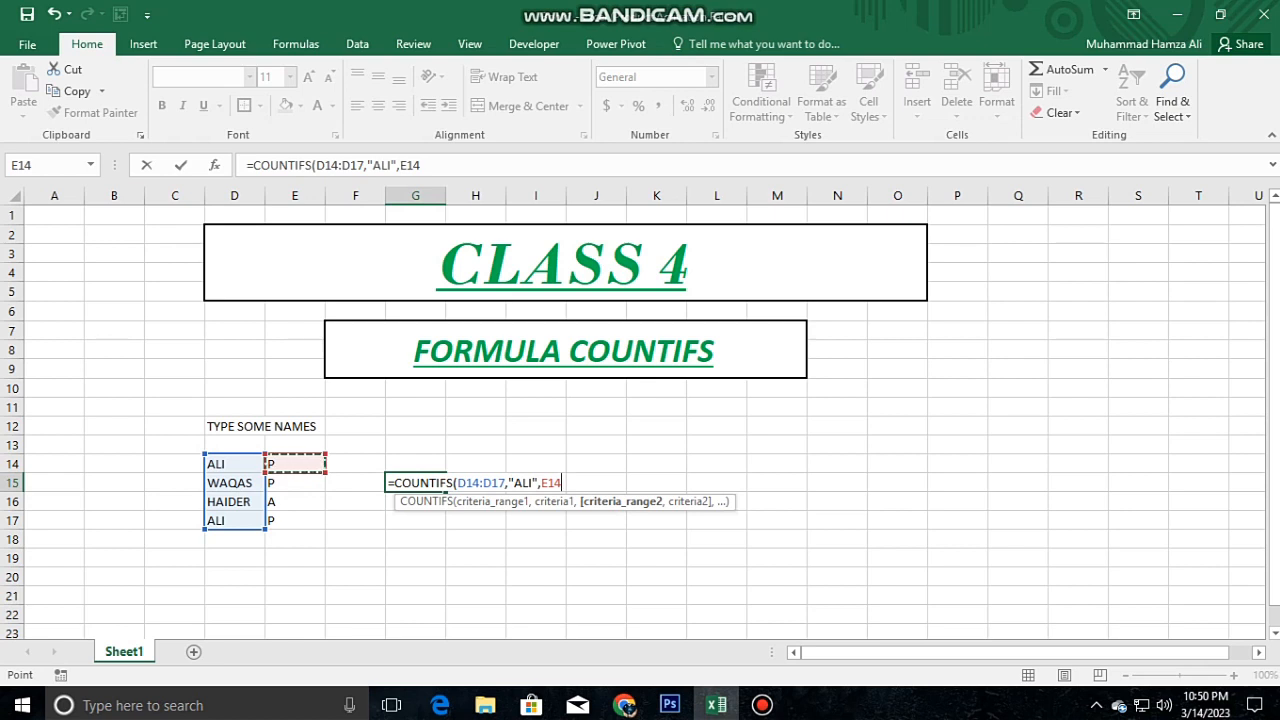
pyautogui.hotkey('shift', 'Down')
pyautogui.hotkey('shift', 'Down')
pyautogui.hotkey('shift', 'Down')
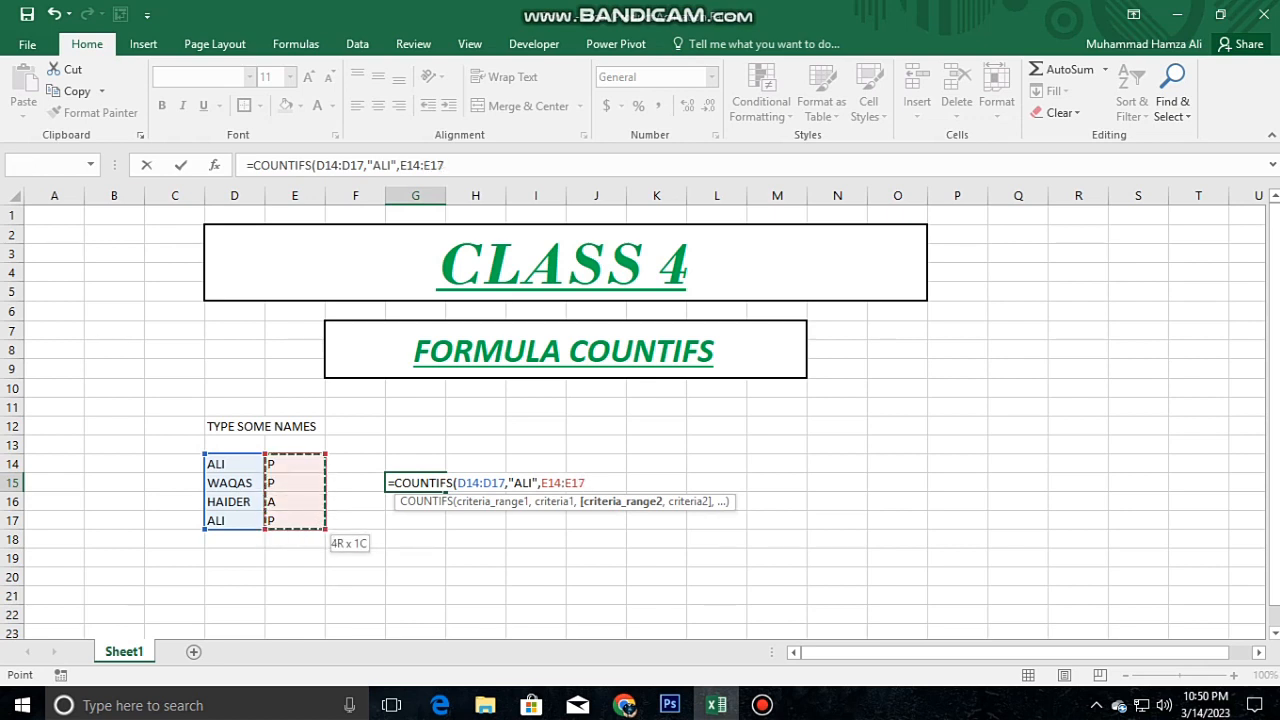
pyautogui.write(',')
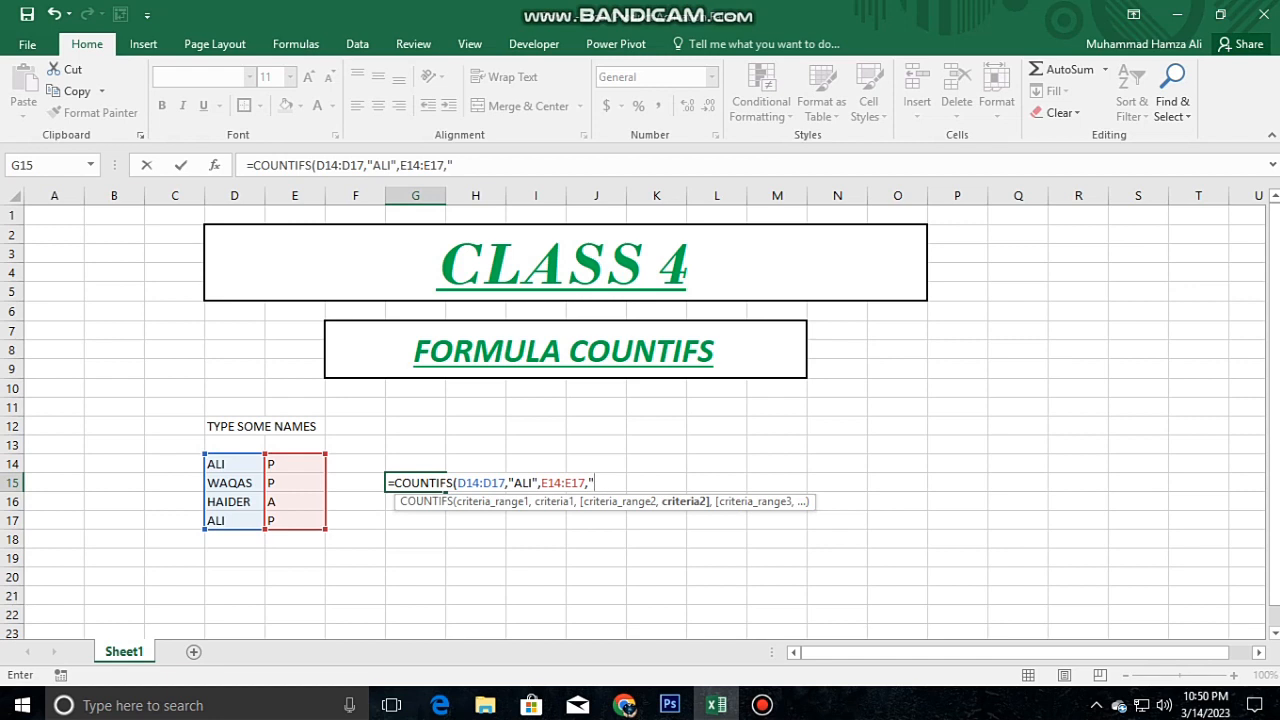
# Step: Complete the COUNTIFS formula in G15 with "P" as the second criterion and commit it
pyautogui.write('"P')
pyautogui.write(')')
pyautogui.press('Return')
# Step: Reopen the COUNTIFS formula in G15, strip its closing P criterion and replace the first criterion with the name from D15
pyautogui.click(415, 482)
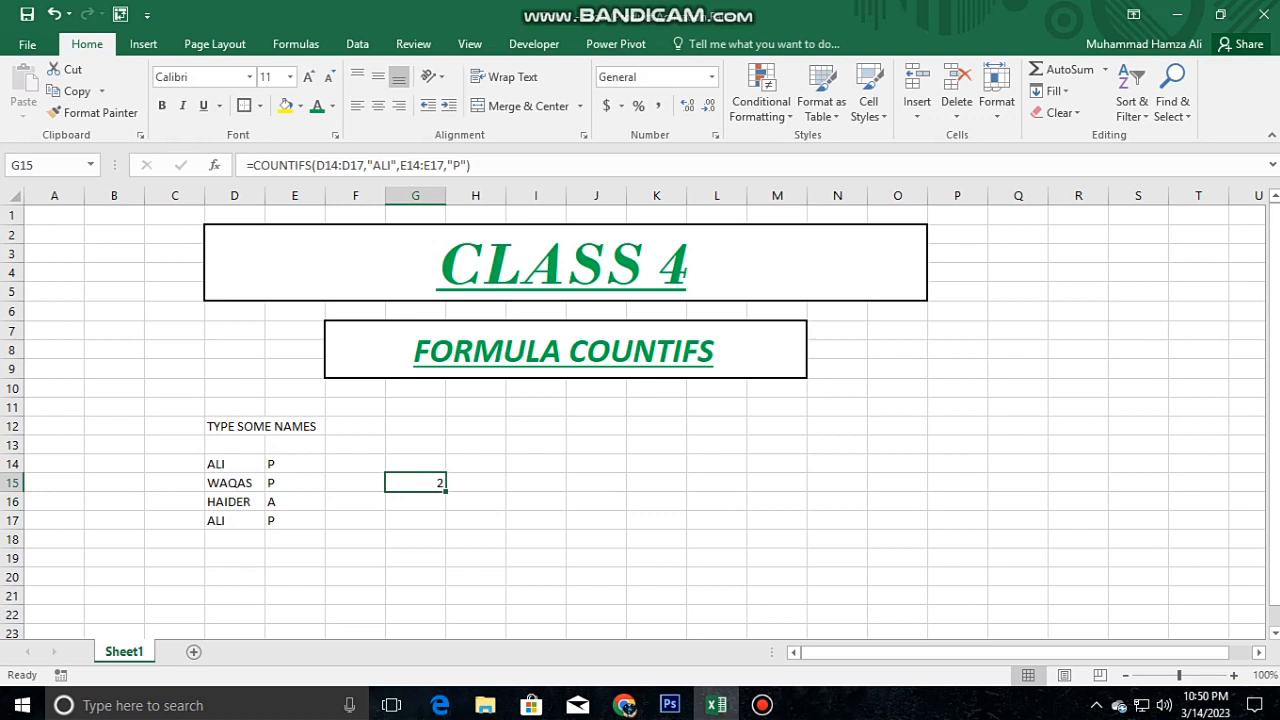
pyautogui.press('F2')
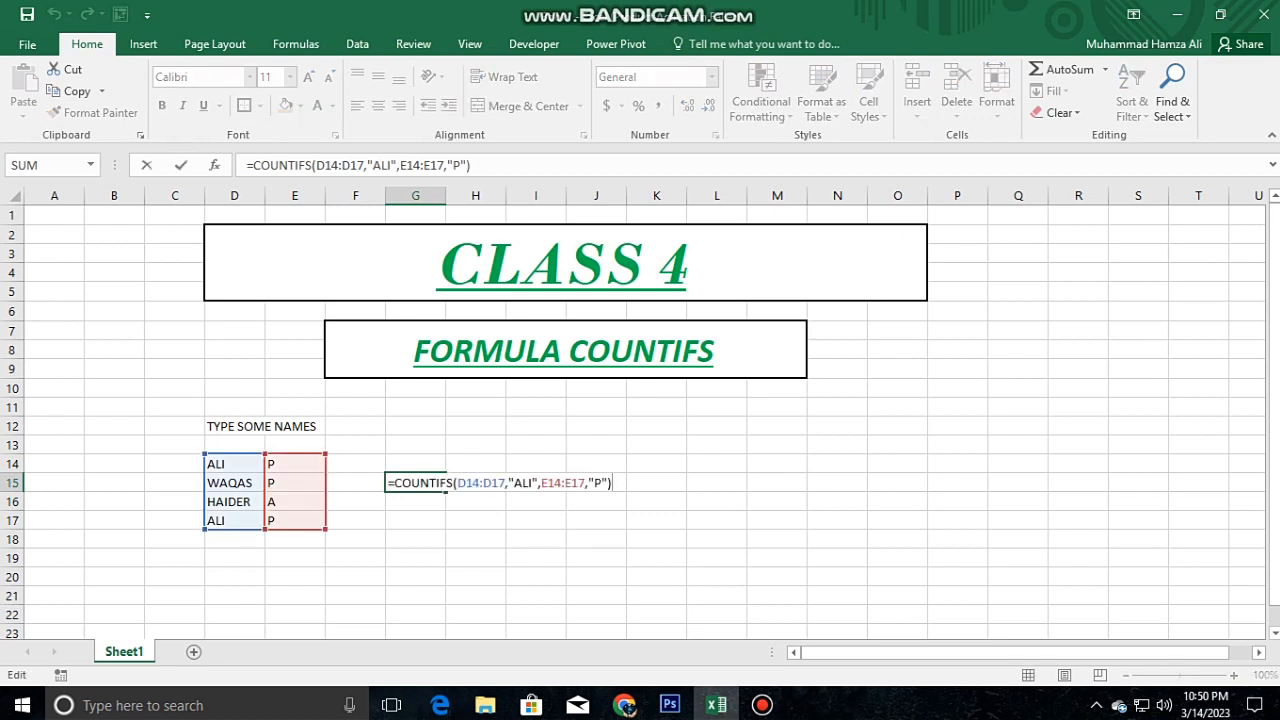
pyautogui.press('BackSpace')
pyautogui.press('BackSpace')
pyautogui.press('BackSpace')
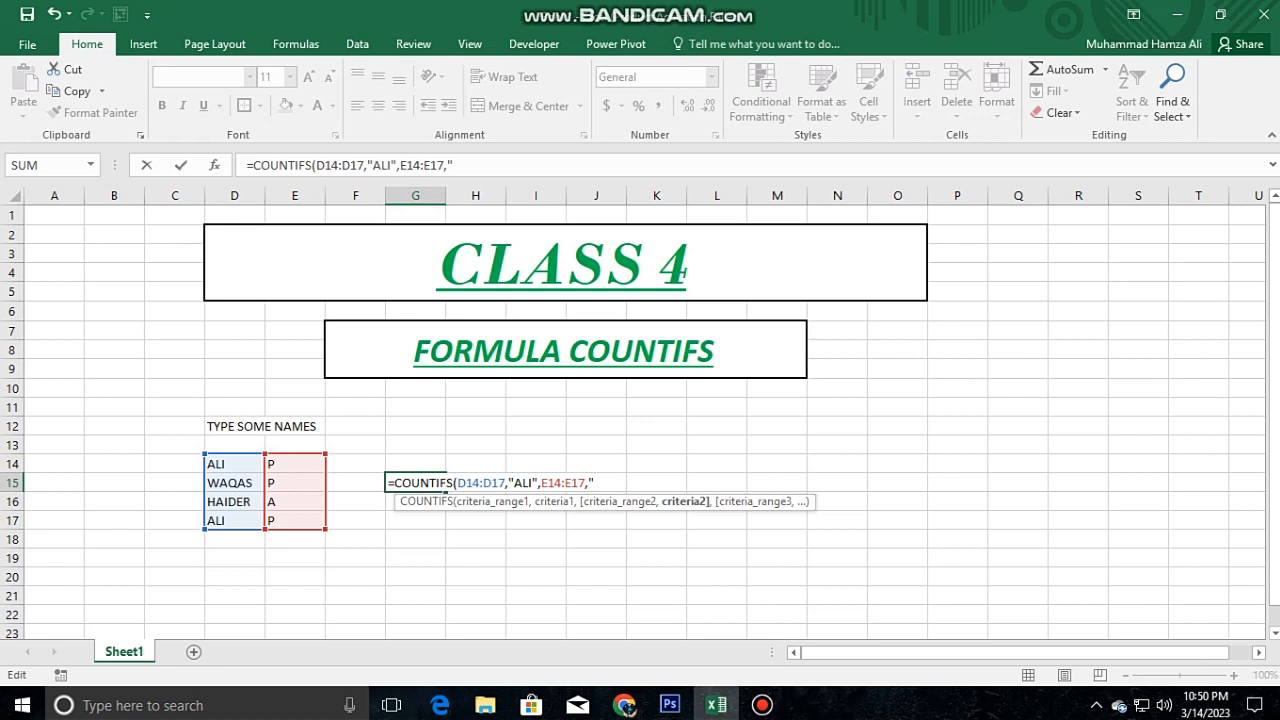
pyautogui.press('Left')
pyautogui.press('Left')
pyautogui.press('Left')
pyautogui.press('Left')
pyautogui.press('Left')
pyautogui.press('Left')
pyautogui.press('Left')
pyautogui.press('Left')
pyautogui.press('Left')
pyautogui.press('Left')
pyautogui.press('Left')
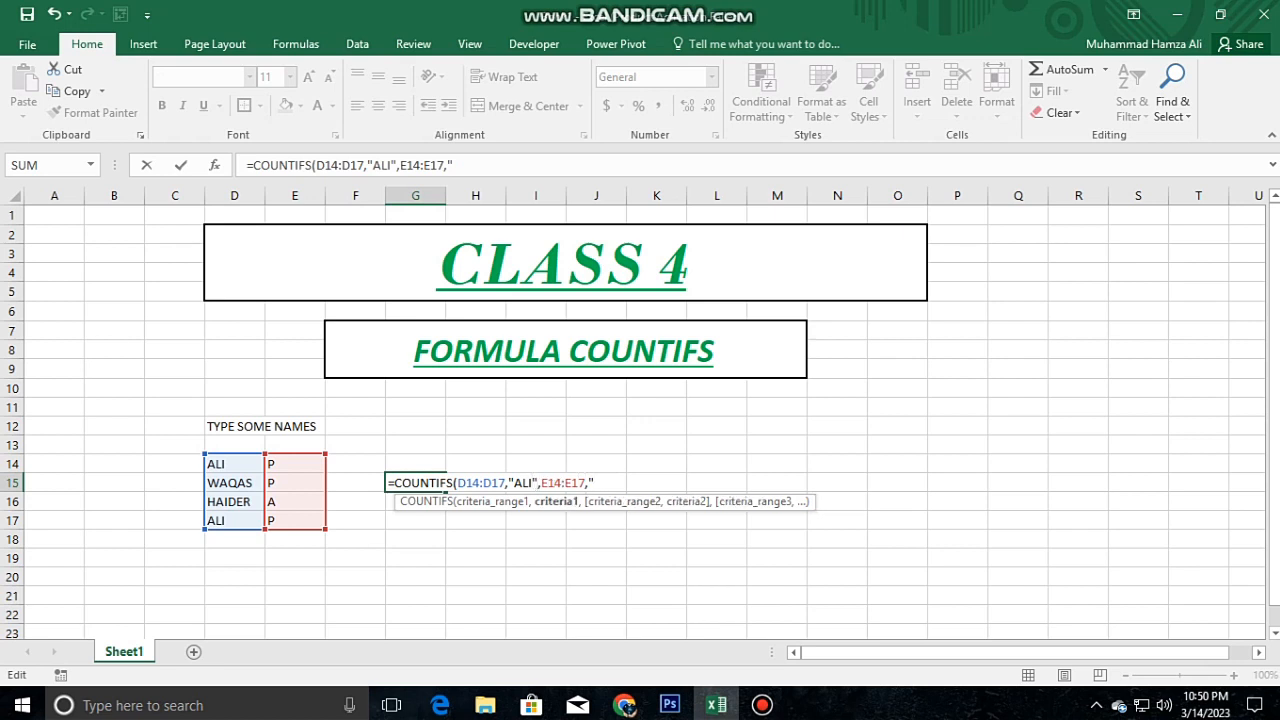
pyautogui.press('BackSpace')
pyautogui.press('BackSpace')
pyautogui.press('BackSpace')
pyautogui.write('WAQAS')
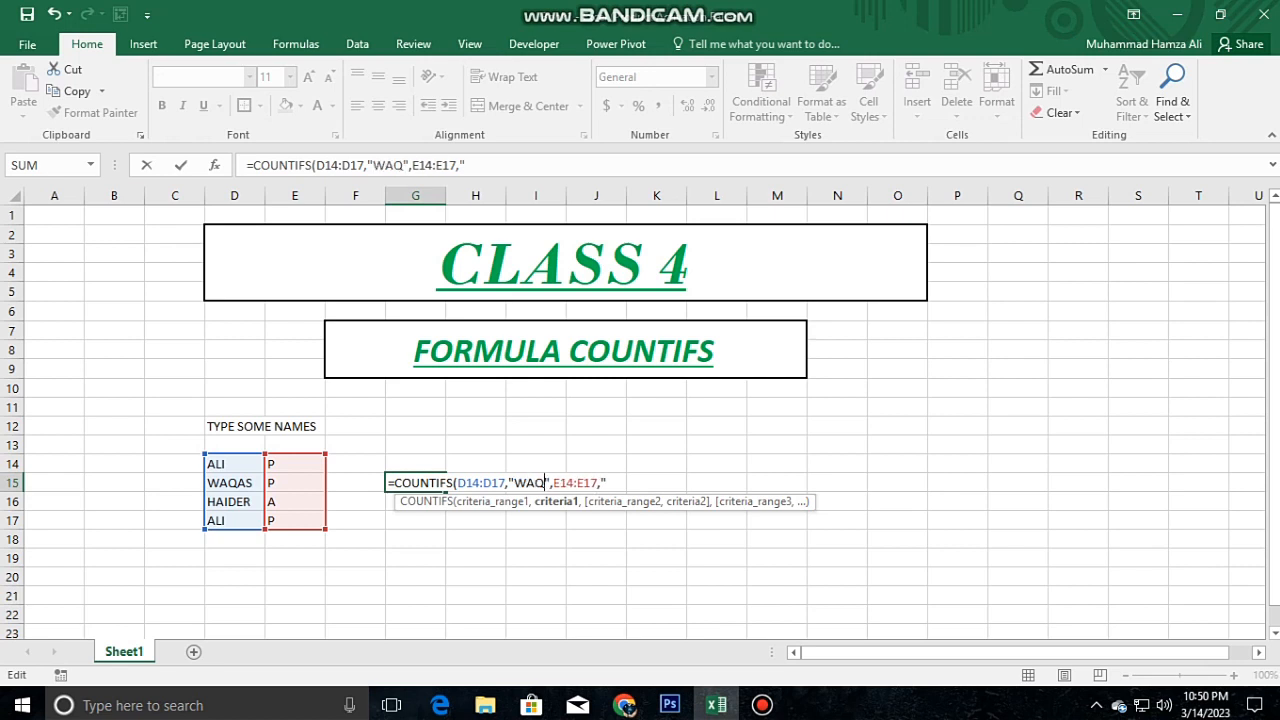
# Step: Finish the edited COUNTIFS formula in G15 by re-entering "P" as the second criterion and commit it
pyautogui.press('Right')
pyautogui.press('Right')
pyautogui.press('Right')
pyautogui.press('Right')
pyautogui.press('Right')
pyautogui.press('Right')
pyautogui.press('Right')
pyautogui.press('Right')
pyautogui.press('Right')
pyautogui.press('Right')
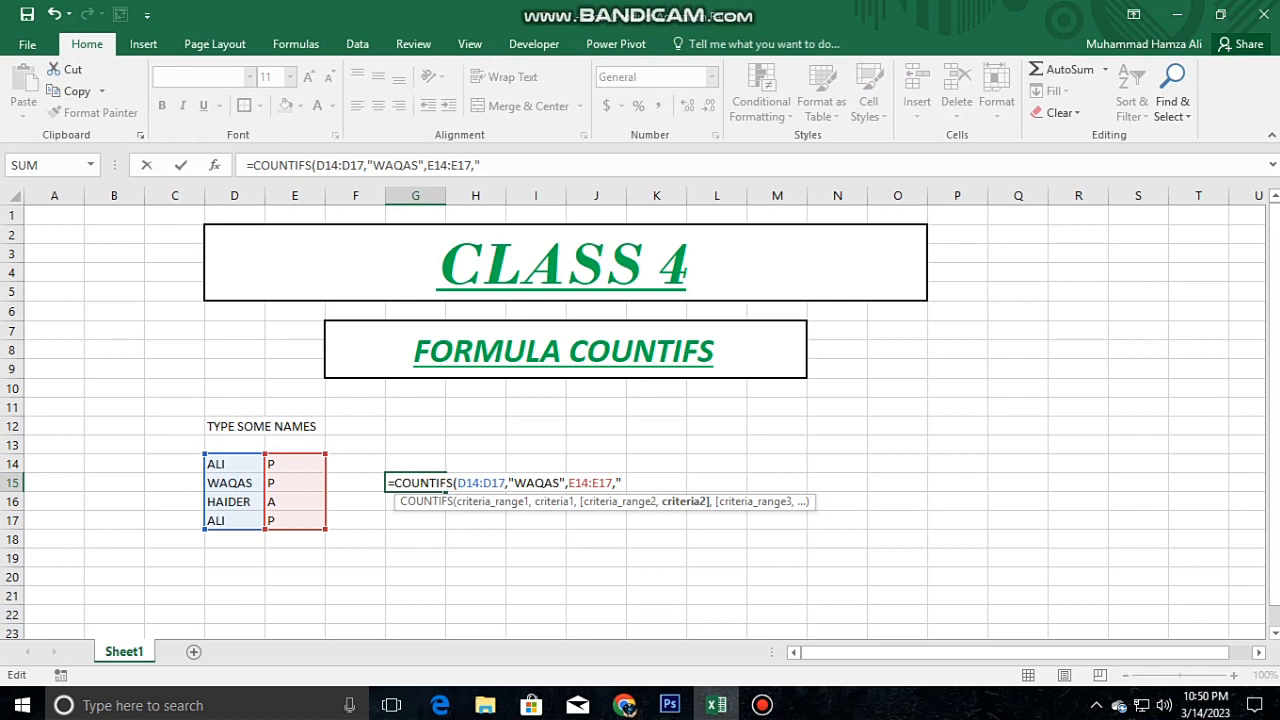
pyautogui.write('P"')
pyautogui.press('Return')
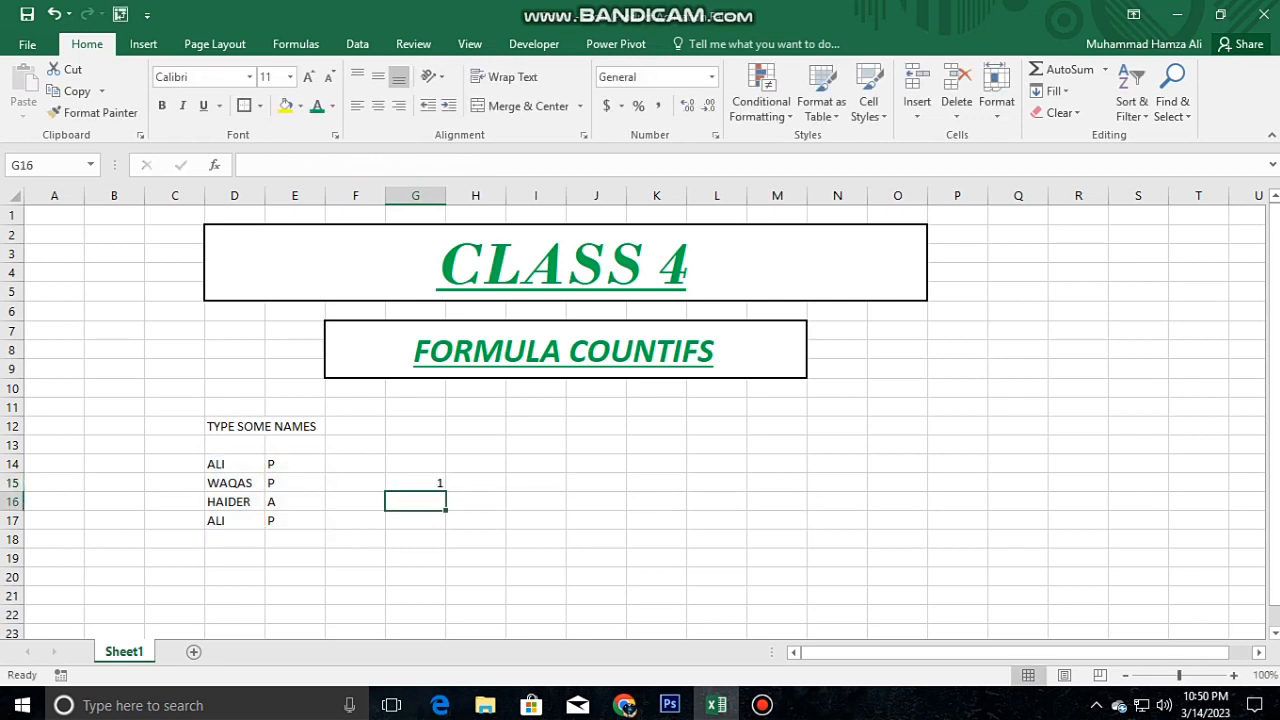
pyautogui.press('Up')
pyautogui.press('Right')
pyautogui.press('Right')
pyautogui.press('Up')
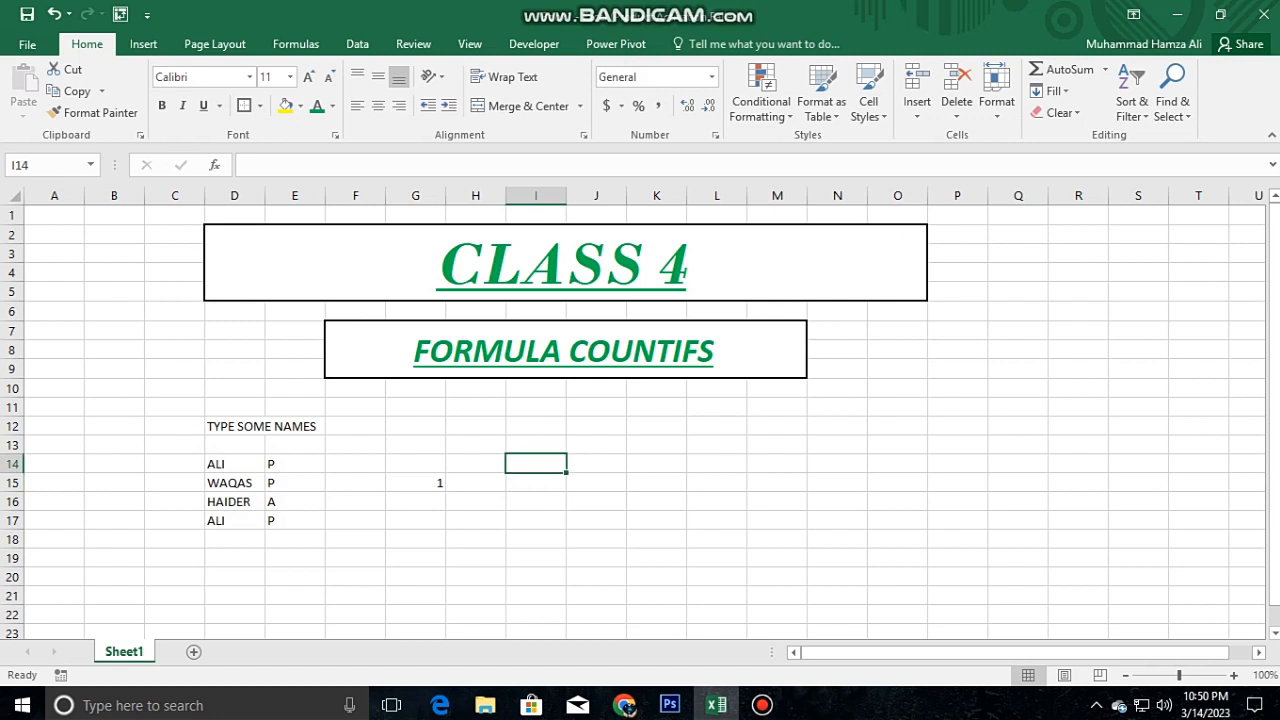
pyautogui.write('PK')
pyautogui.press('Return')
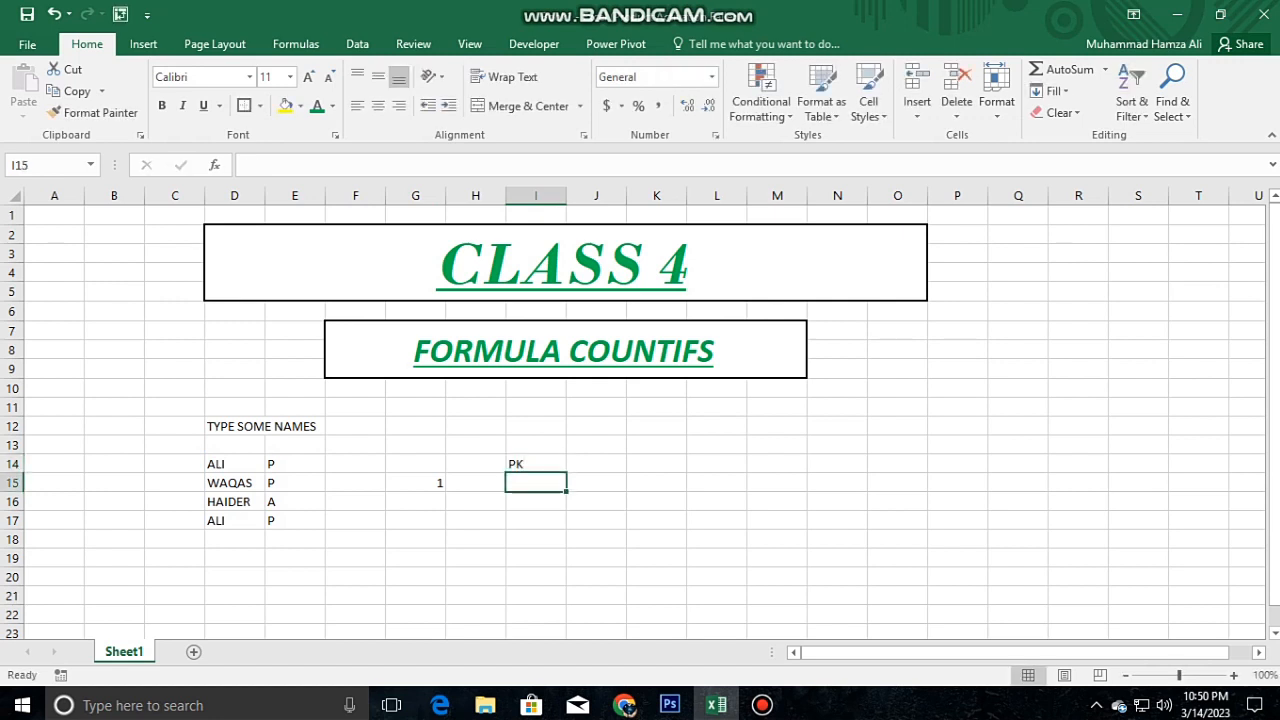
pyautogui.press('Up')
pyautogui.press('Delete')
# Step: Enter the text "OK" in cell I15
pyautogui.press('Down')
pyautogui.write('OK')
pyautogui.press('Return')
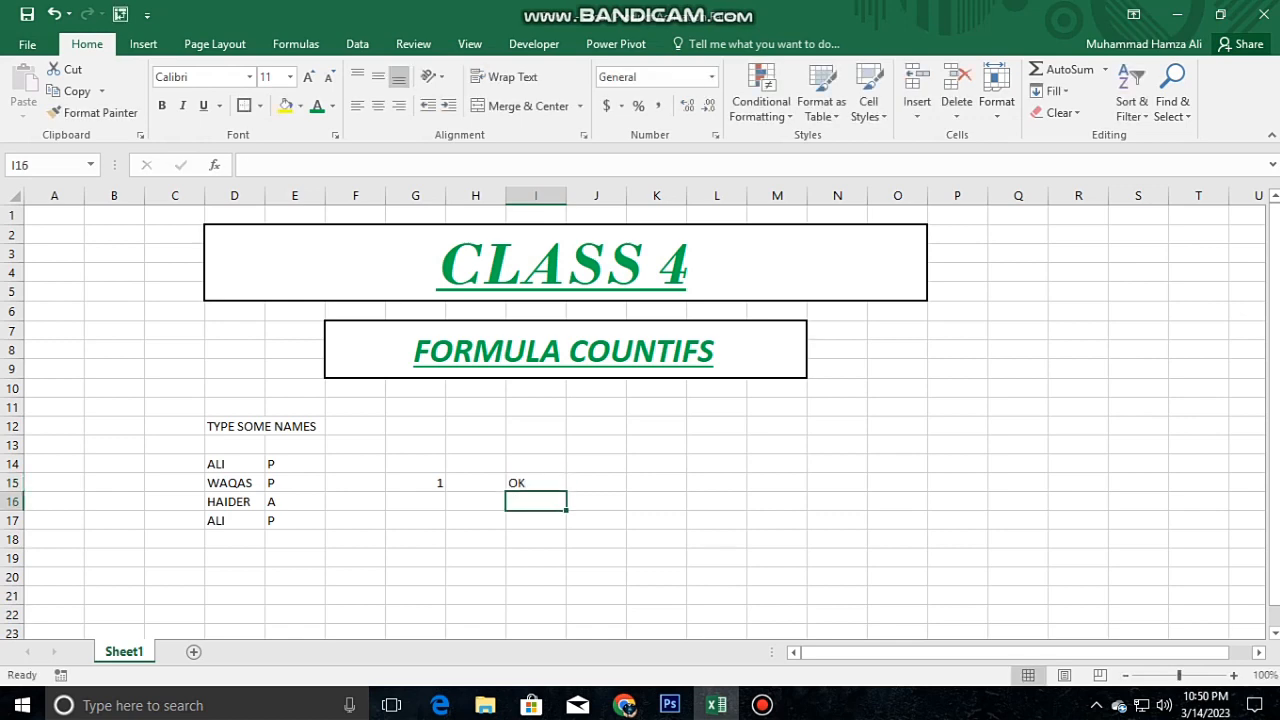
pyautogui.click(762, 705)
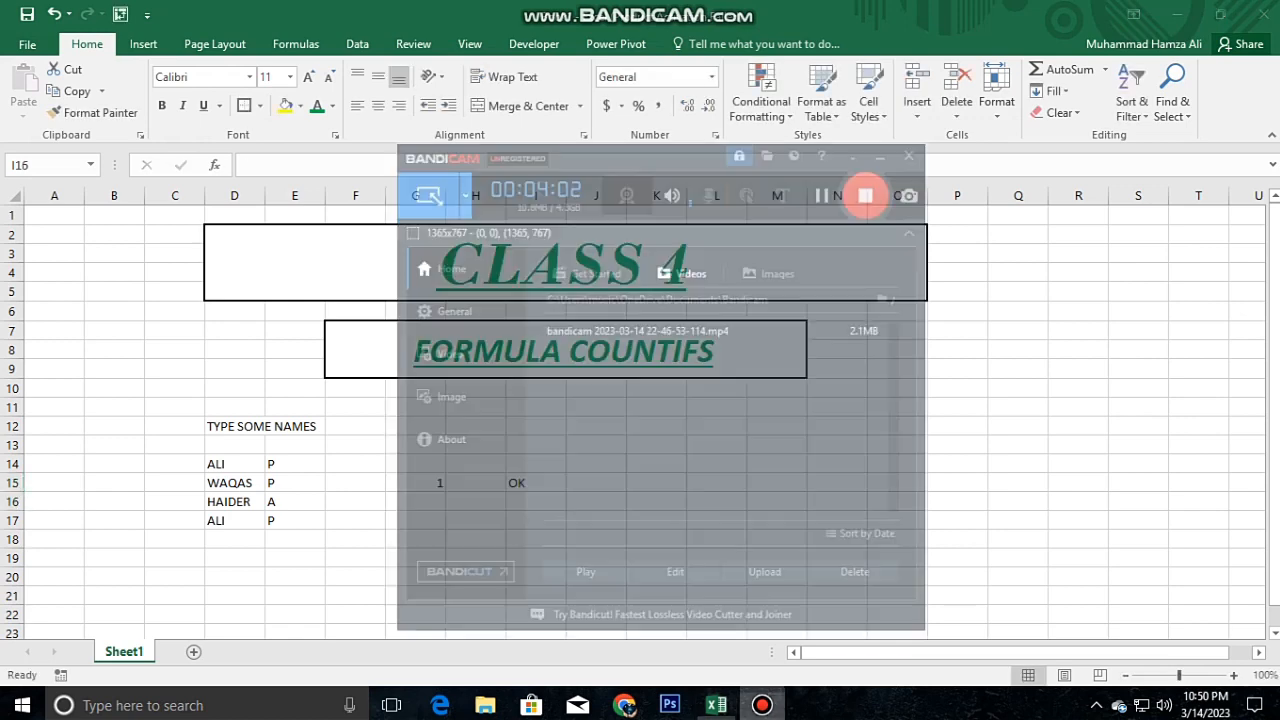